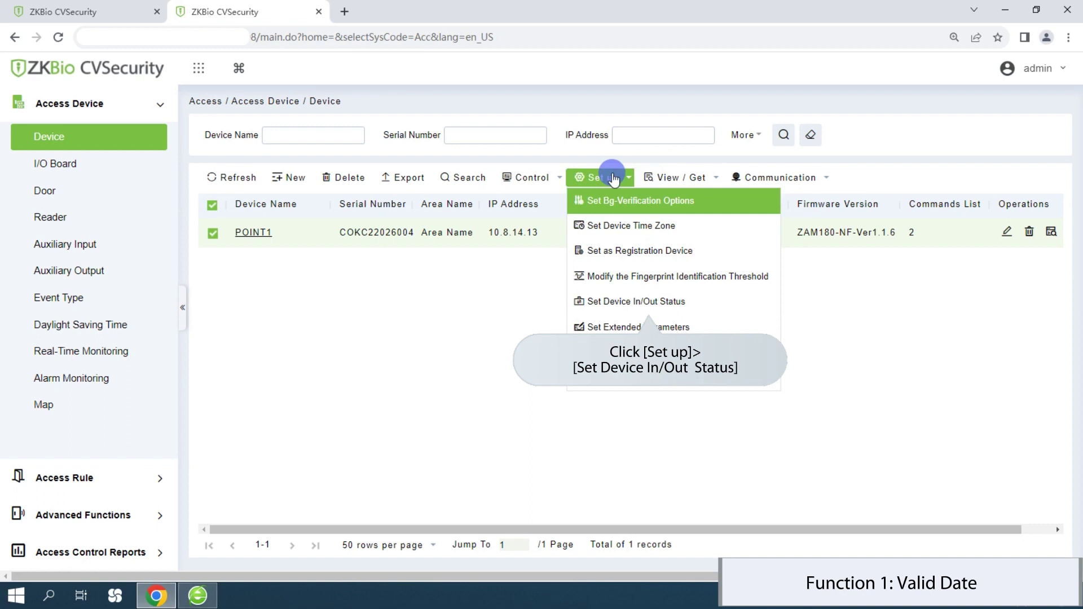
Set the in/out status of device POINT1 so that its master device status is Entry.
{"action": "left_click", "coordinate": [610, 305]}
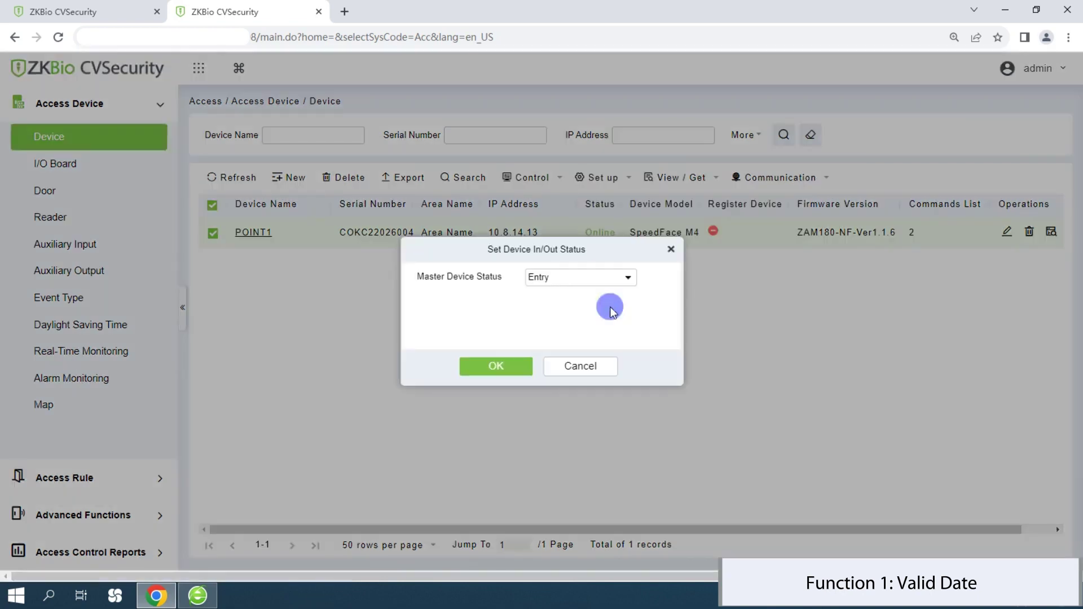
{"action": "left_click", "coordinate": [573, 279]}
{"action": "left_click", "coordinate": [541, 311]}
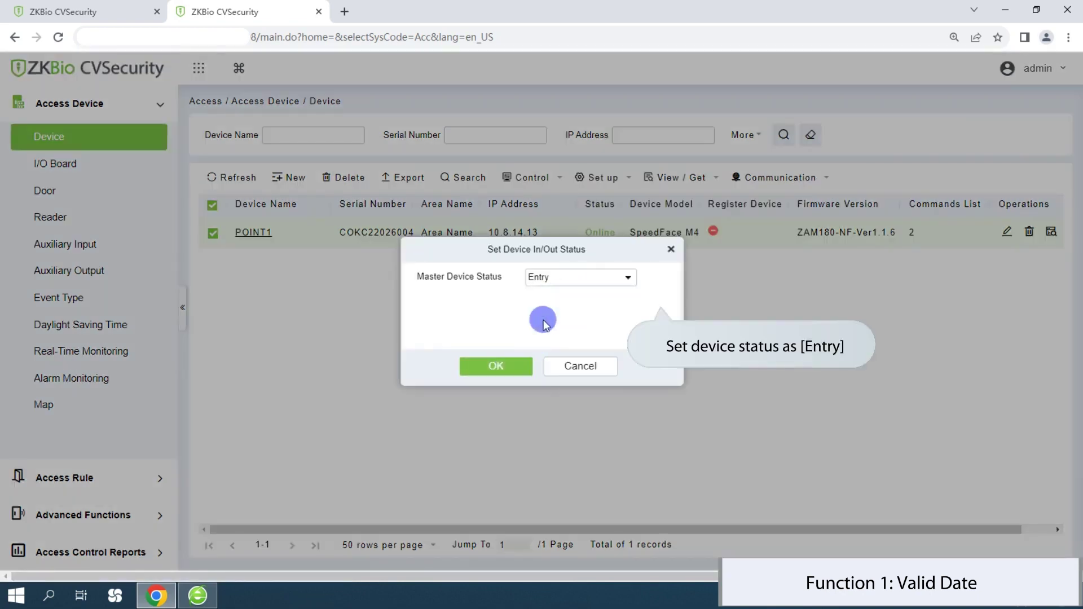
{"action": "left_click", "coordinate": [496, 369]}
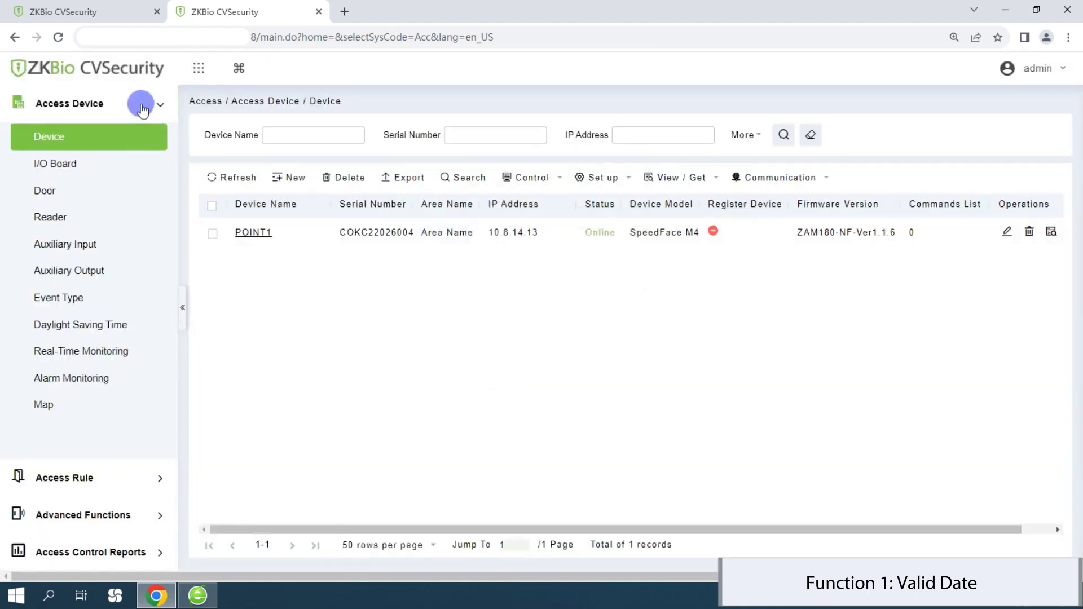
Create a new access zone with zone code 2 and the name A.
{"action": "left_click", "coordinate": [138, 110]}
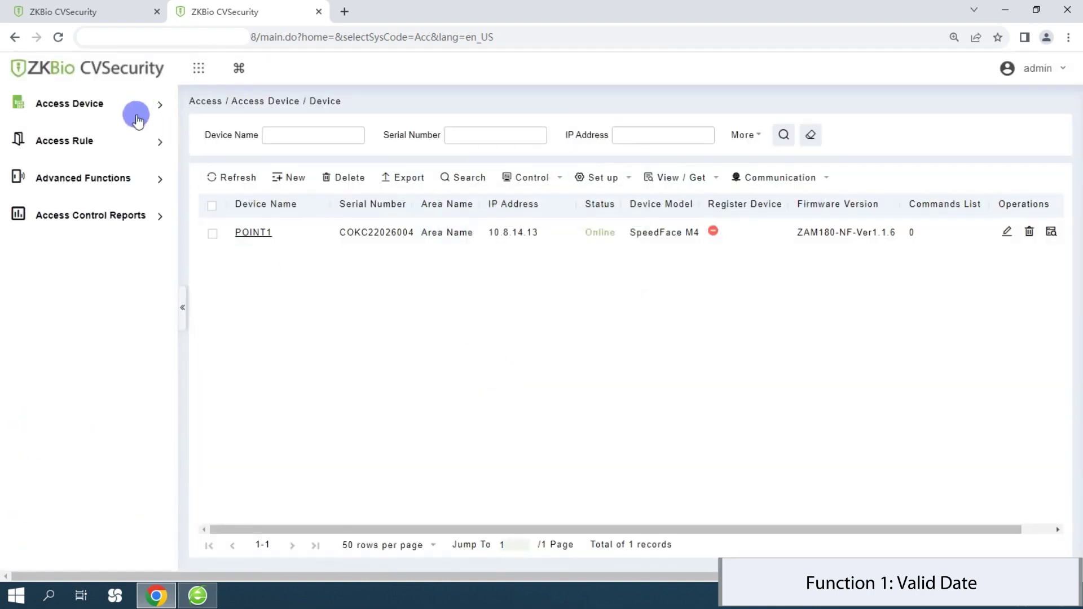
{"action": "left_click", "coordinate": [139, 177]}
{"action": "left_click", "coordinate": [119, 214]}
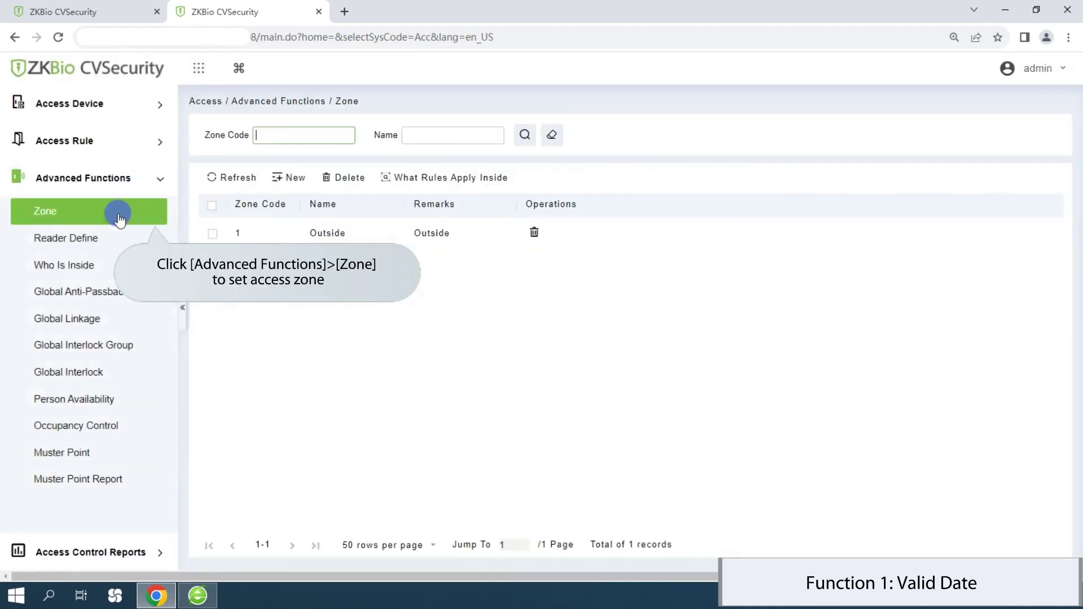
{"action": "left_click", "coordinate": [271, 179]}
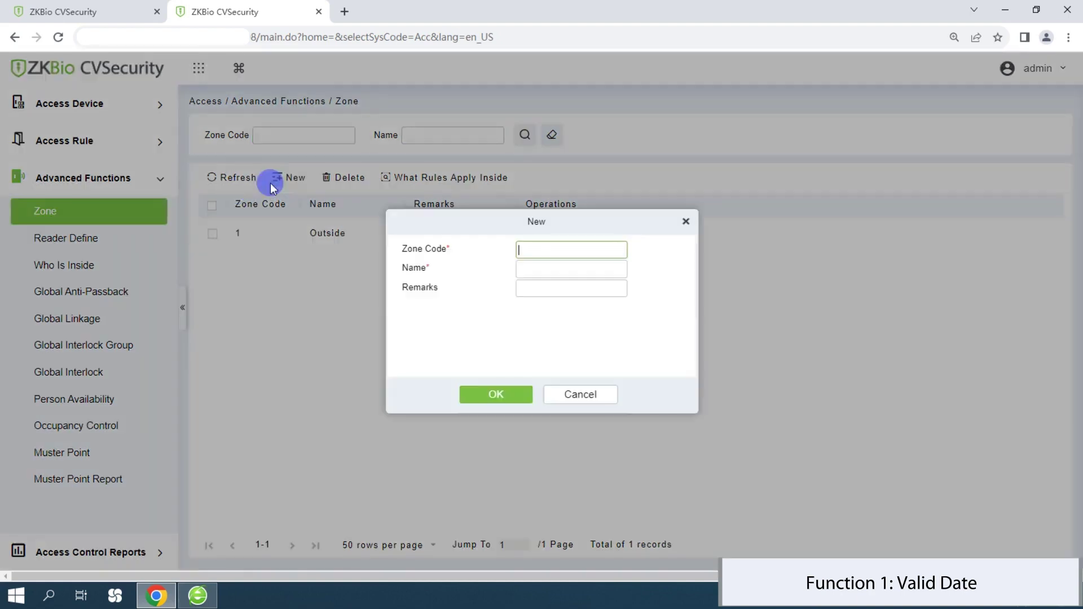
{"action": "type", "text": "2"}
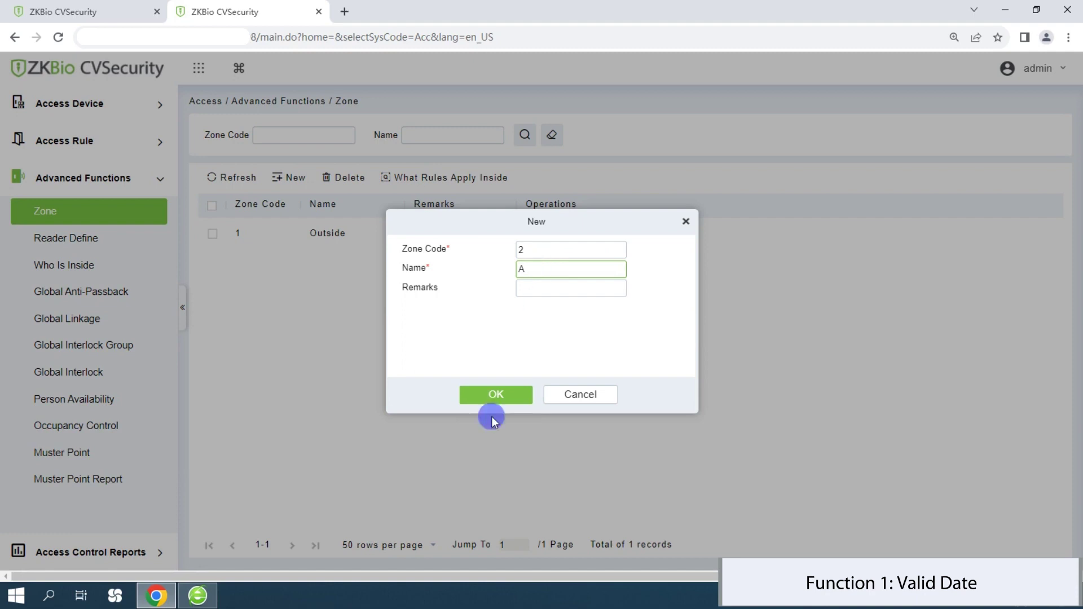
{"action": "left_click", "coordinate": [506, 396]}
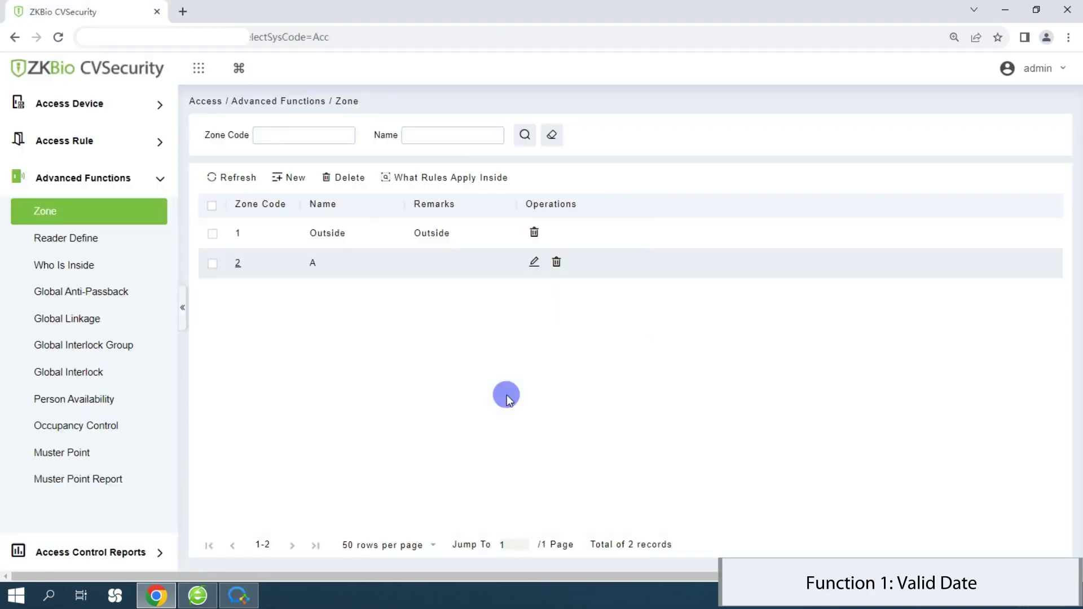
Define reader POINT1-1-In as going from zone Outside to zone A.
{"action": "left_click", "coordinate": [93, 237]}
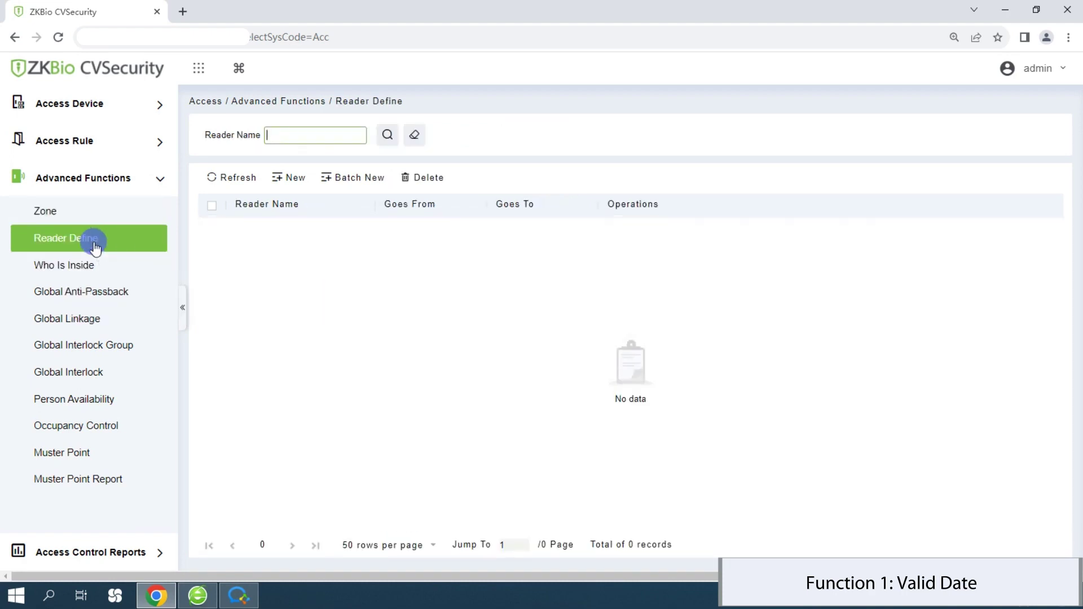
{"action": "left_click", "coordinate": [277, 186]}
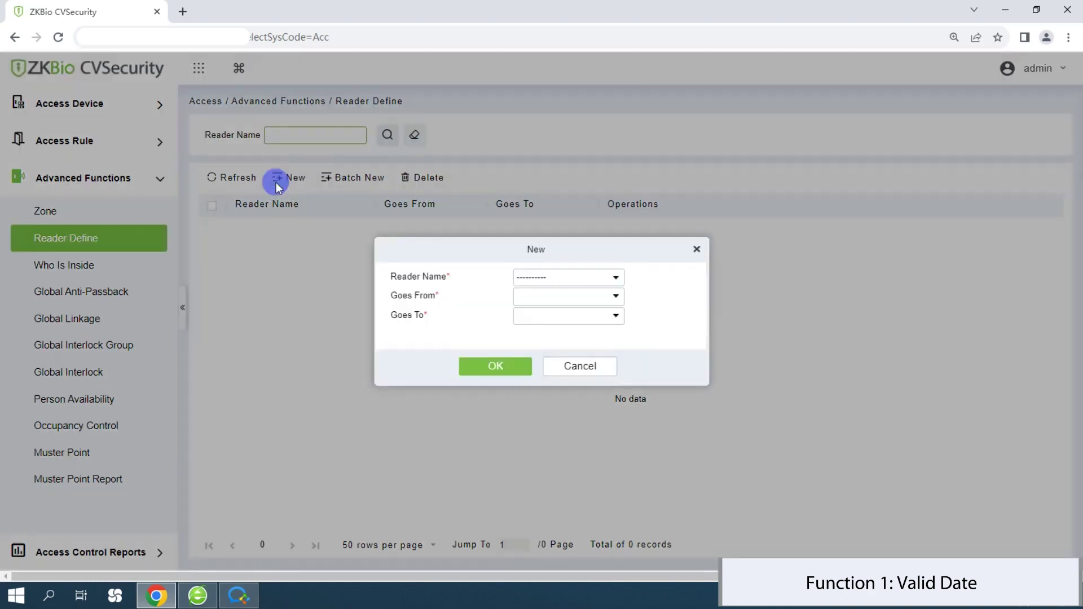
{"action": "left_click", "coordinate": [616, 279]}
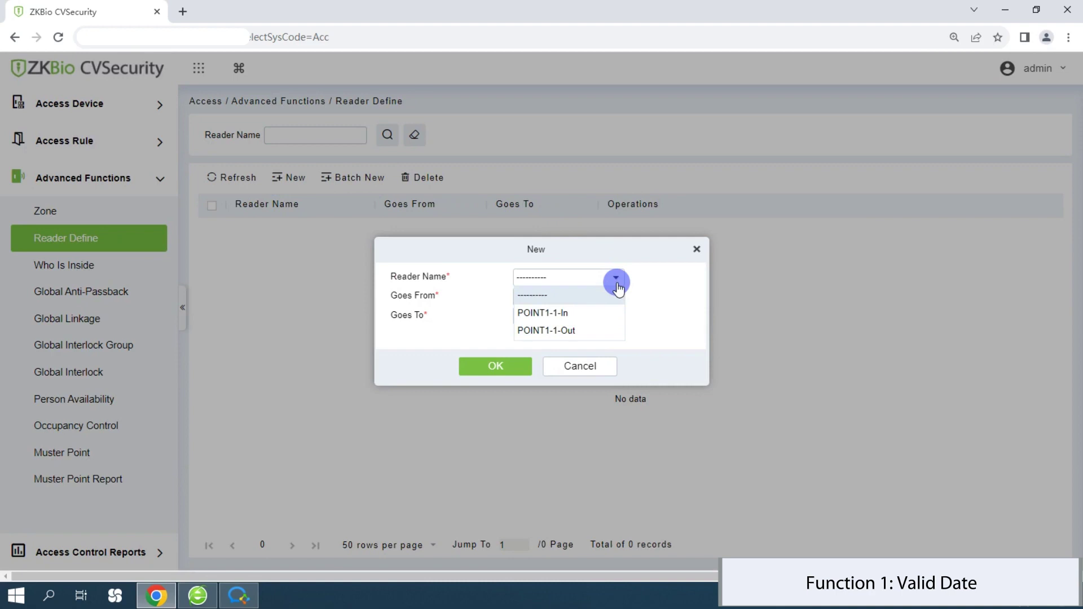
{"action": "left_click", "coordinate": [575, 312]}
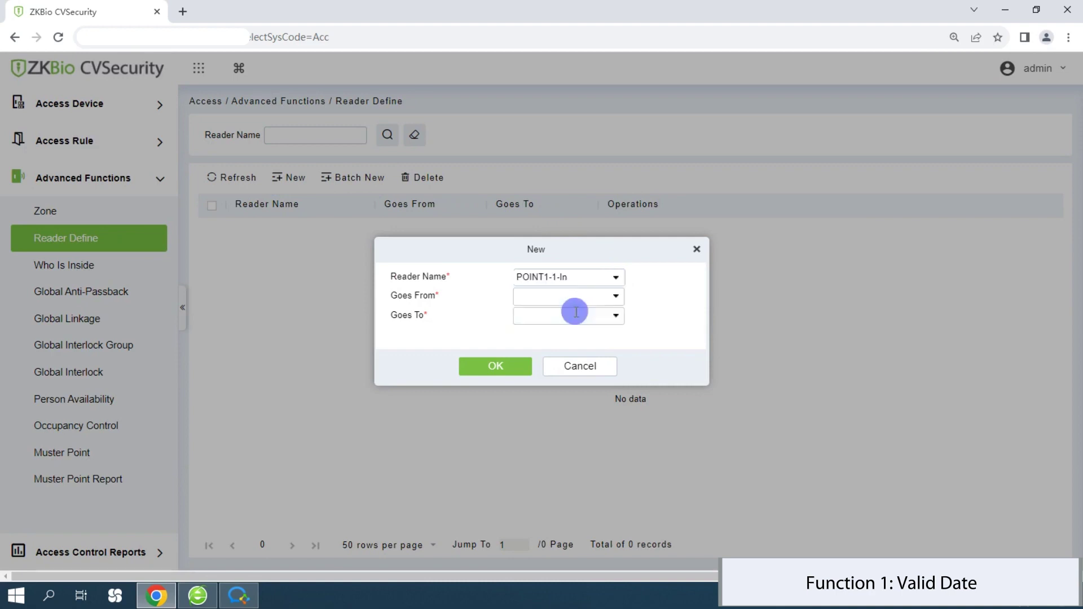
{"action": "left_click", "coordinate": [615, 299]}
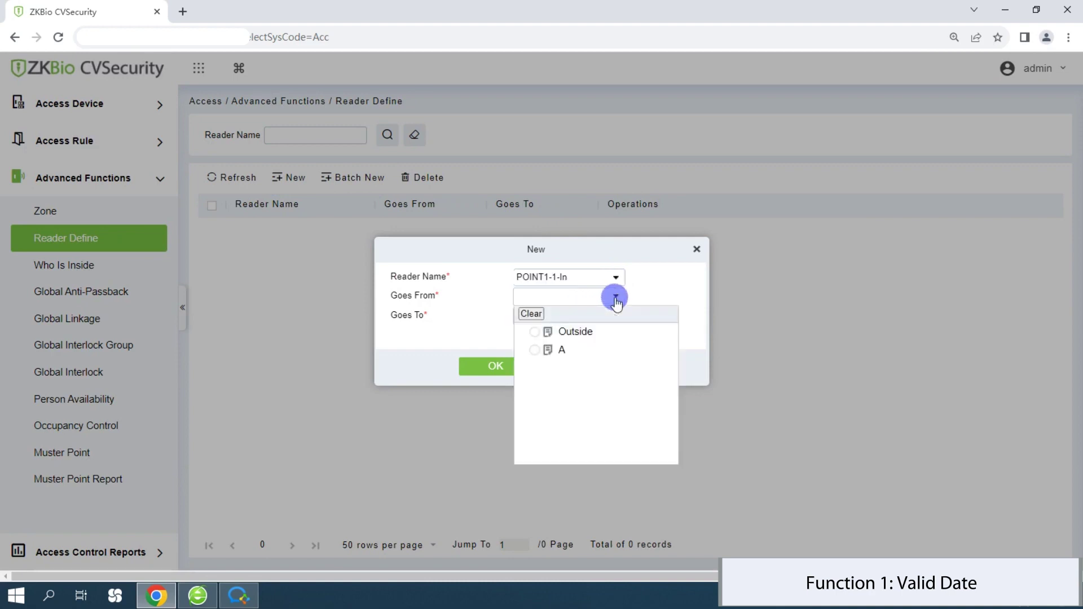
{"action": "left_click", "coordinate": [537, 335]}
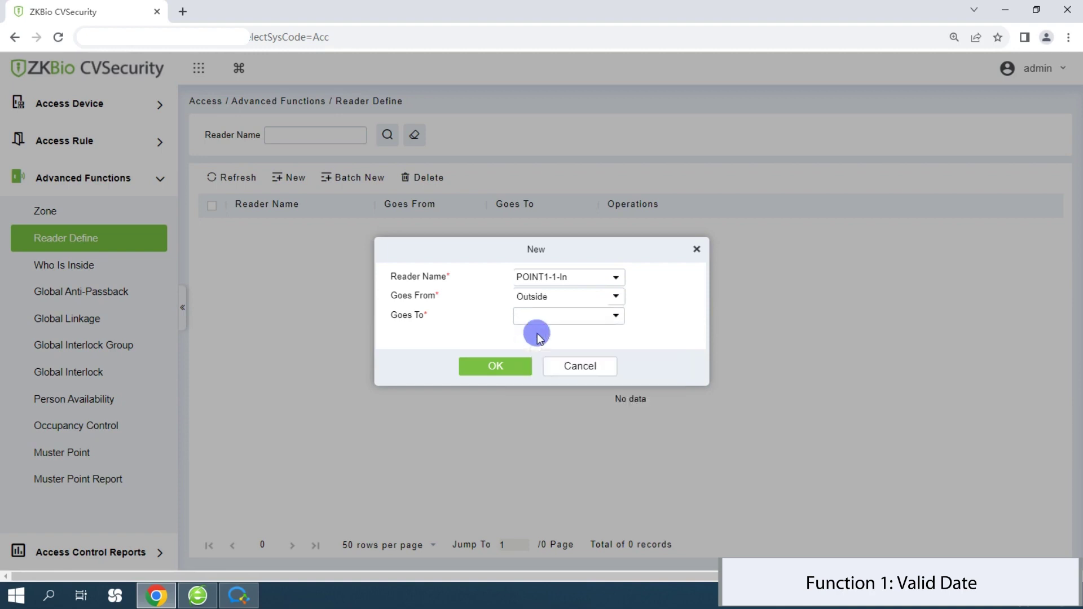
{"action": "left_click", "coordinate": [615, 314]}
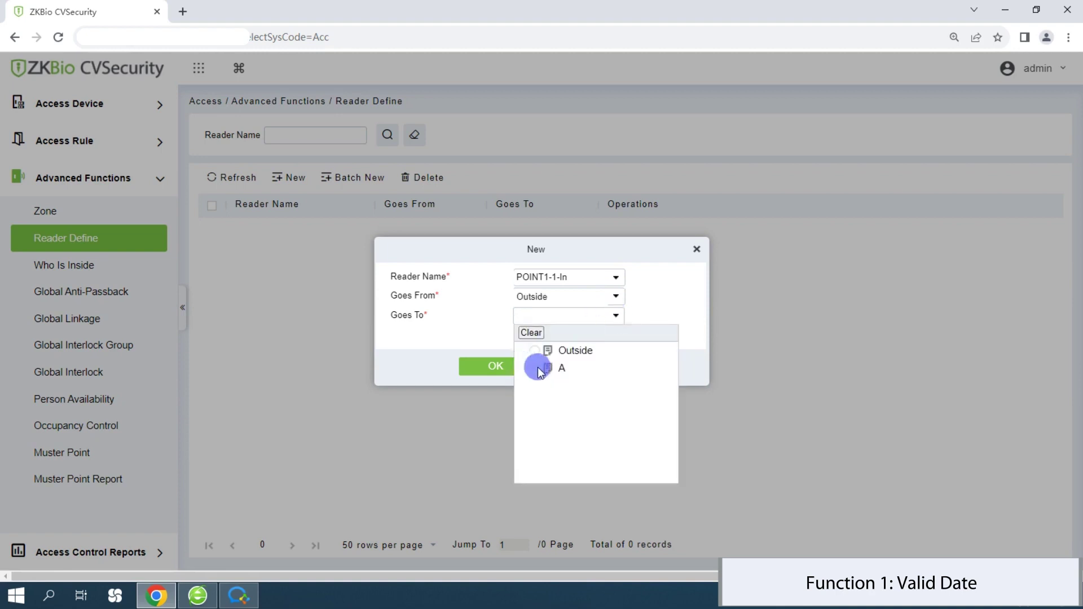
{"action": "left_click", "coordinate": [536, 368]}
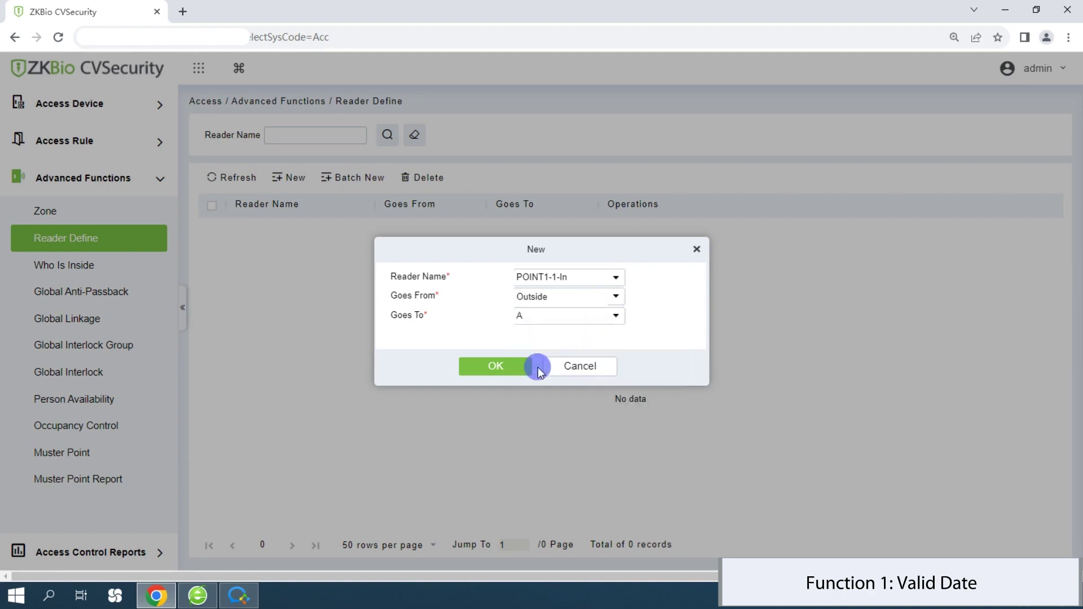
{"action": "left_click", "coordinate": [504, 369]}
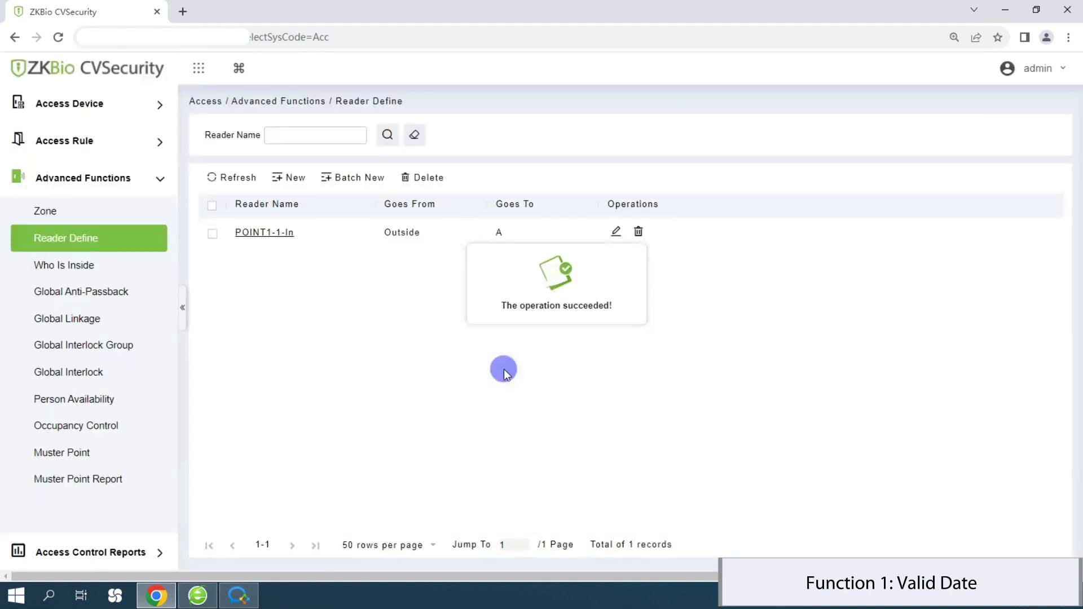
Define reader POINT1-1-Out as going from zone A to zone Outside.
{"action": "left_click", "coordinate": [277, 186]}
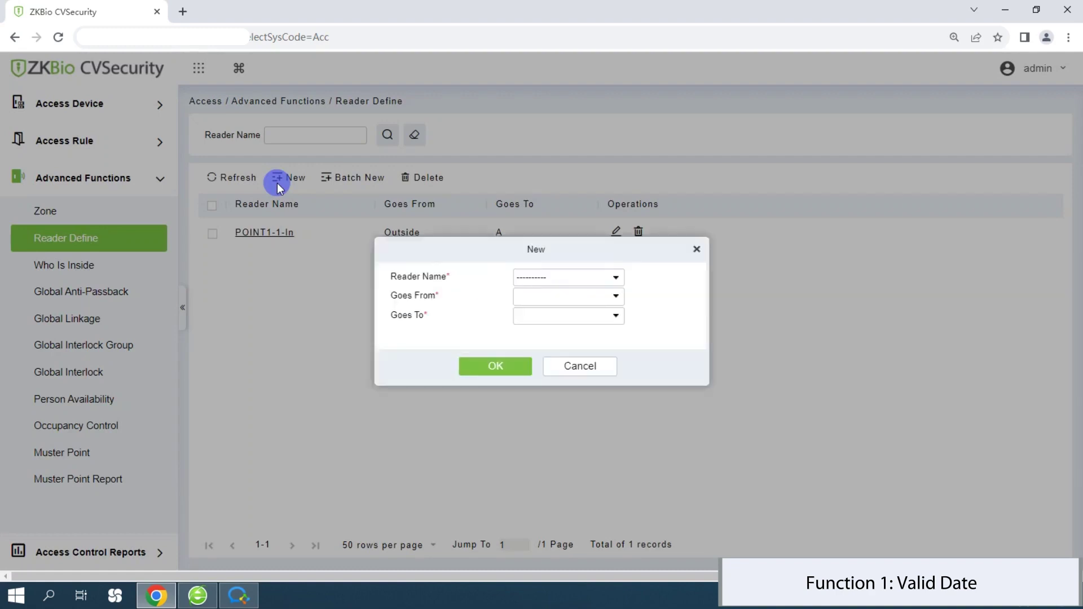
{"action": "left_click", "coordinate": [619, 286]}
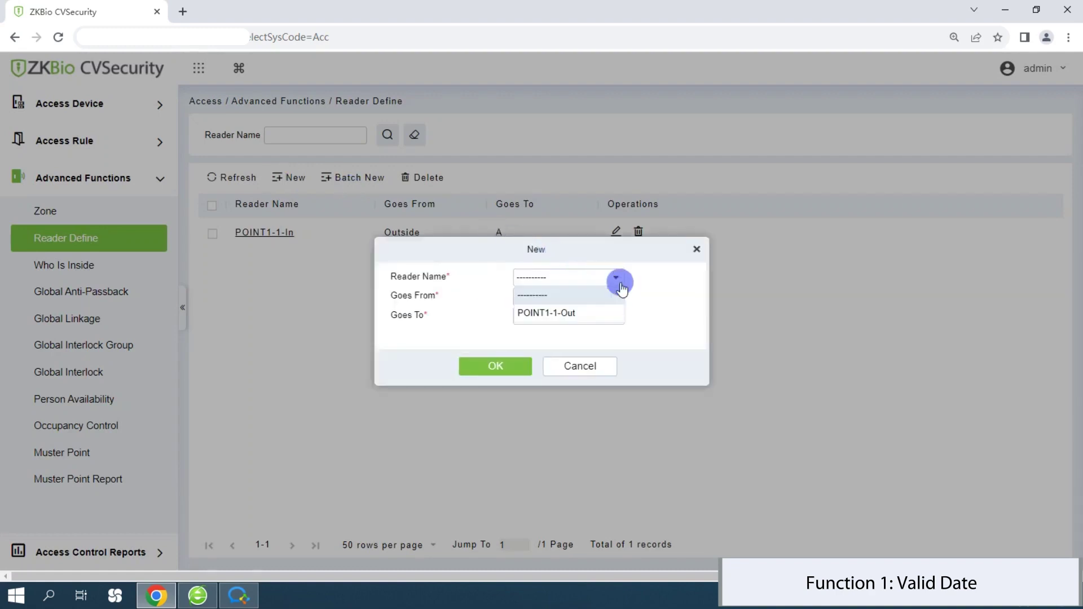
{"action": "left_click", "coordinate": [590, 311]}
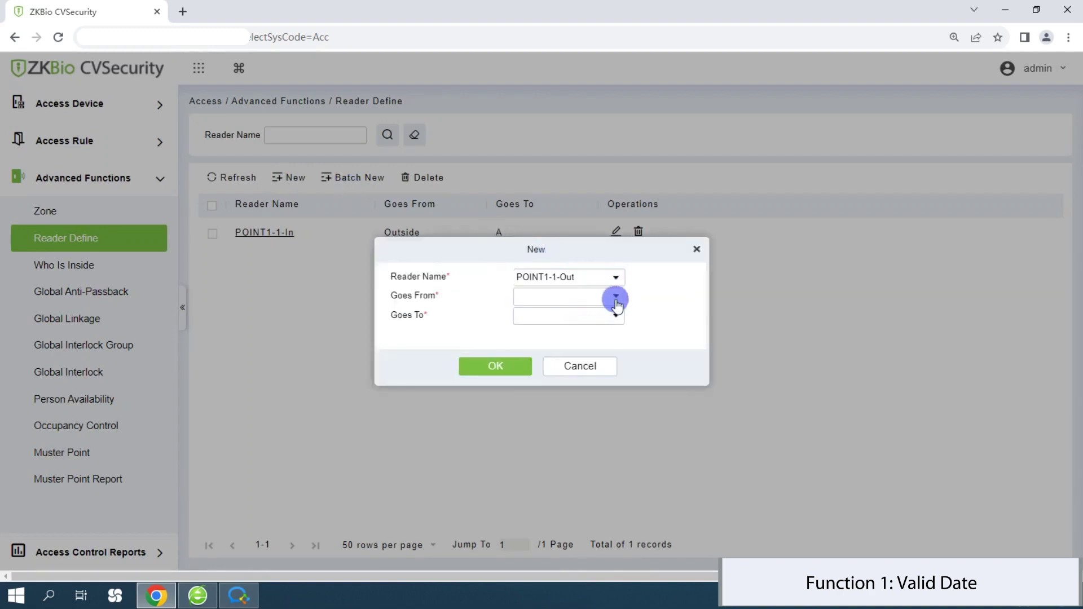
{"action": "left_click", "coordinate": [615, 298]}
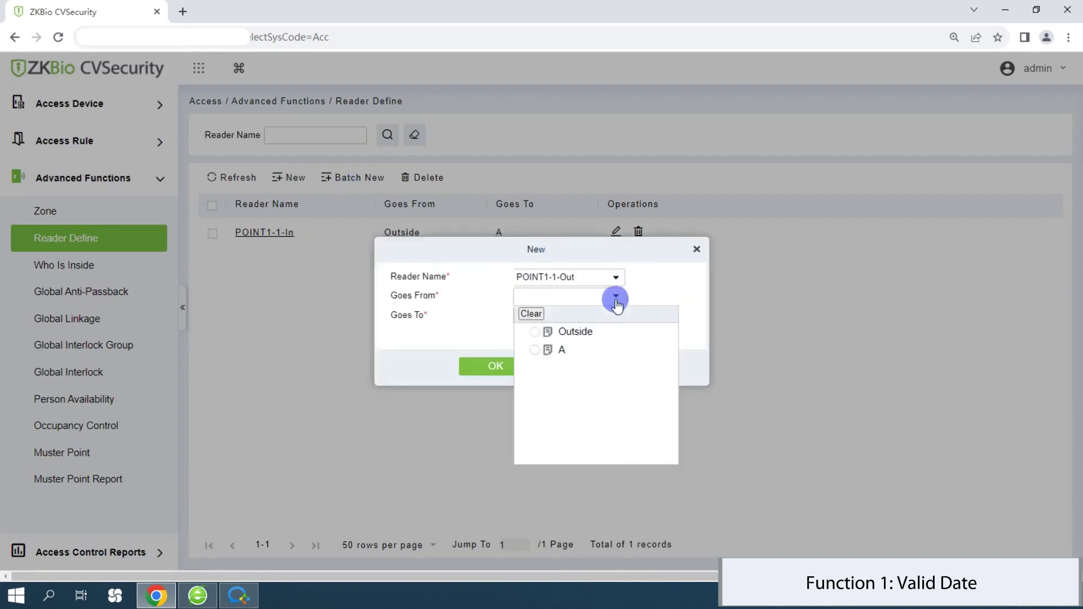
{"action": "left_click", "coordinate": [536, 348]}
{"action": "left_click", "coordinate": [608, 332]}
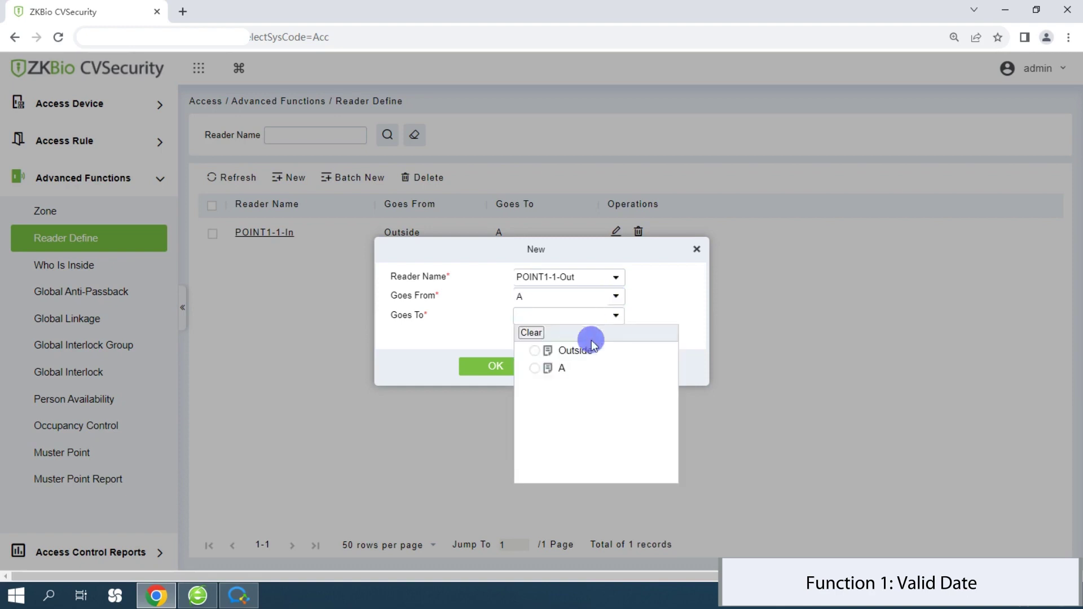
{"action": "left_click", "coordinate": [539, 348]}
{"action": "left_click", "coordinate": [505, 366]}
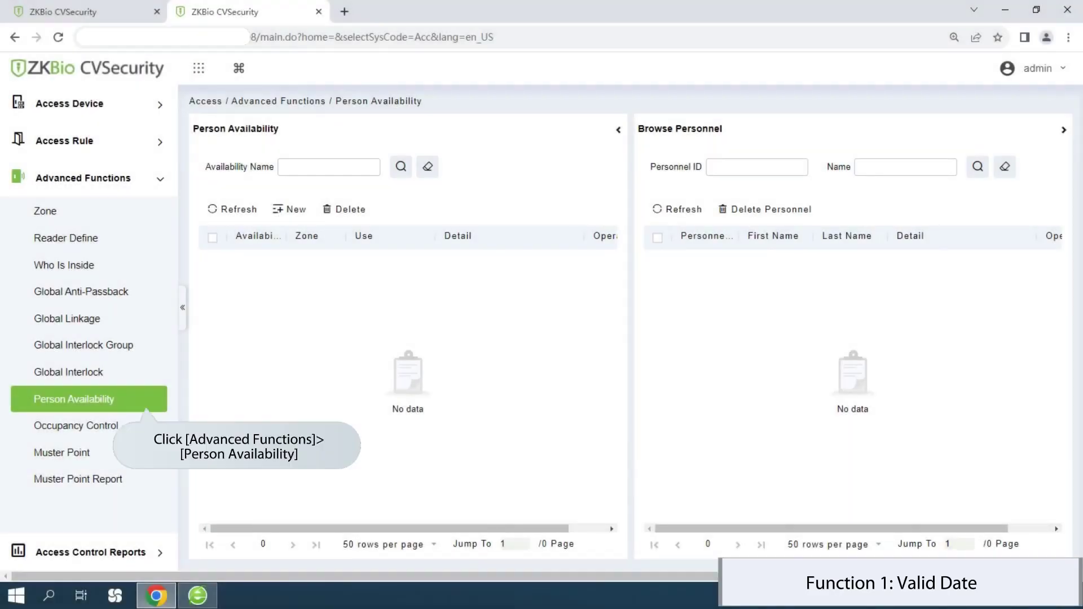
Start a new person availability rule named TEST1 for zone A, with its use set to Valid Date.
{"action": "left_click", "coordinate": [288, 210]}
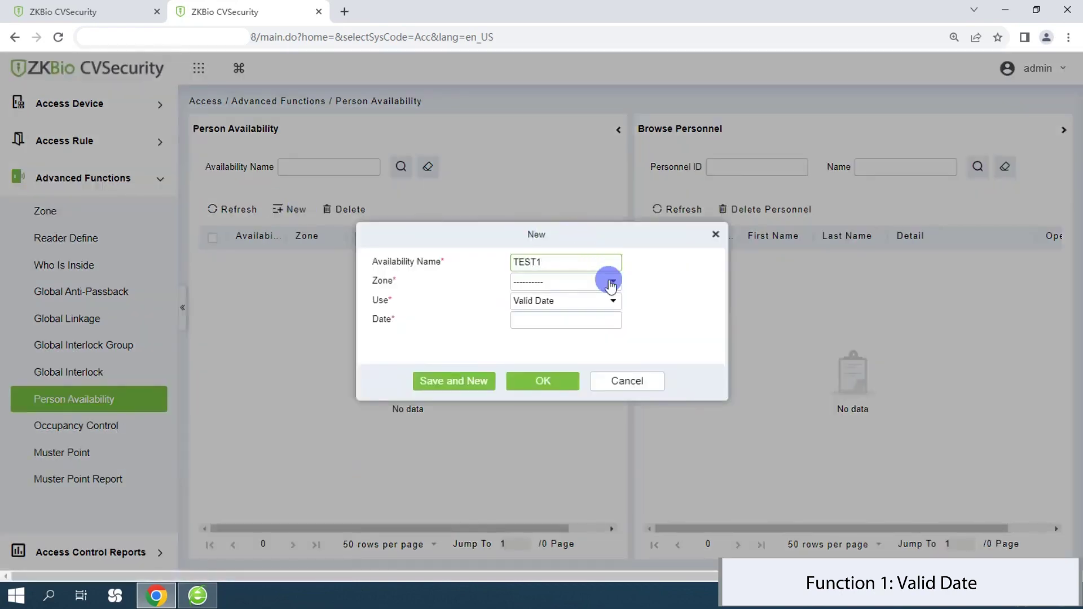
{"action": "left_click", "coordinate": [608, 281]}
{"action": "left_click", "coordinate": [558, 335]}
{"action": "left_click", "coordinate": [608, 303]}
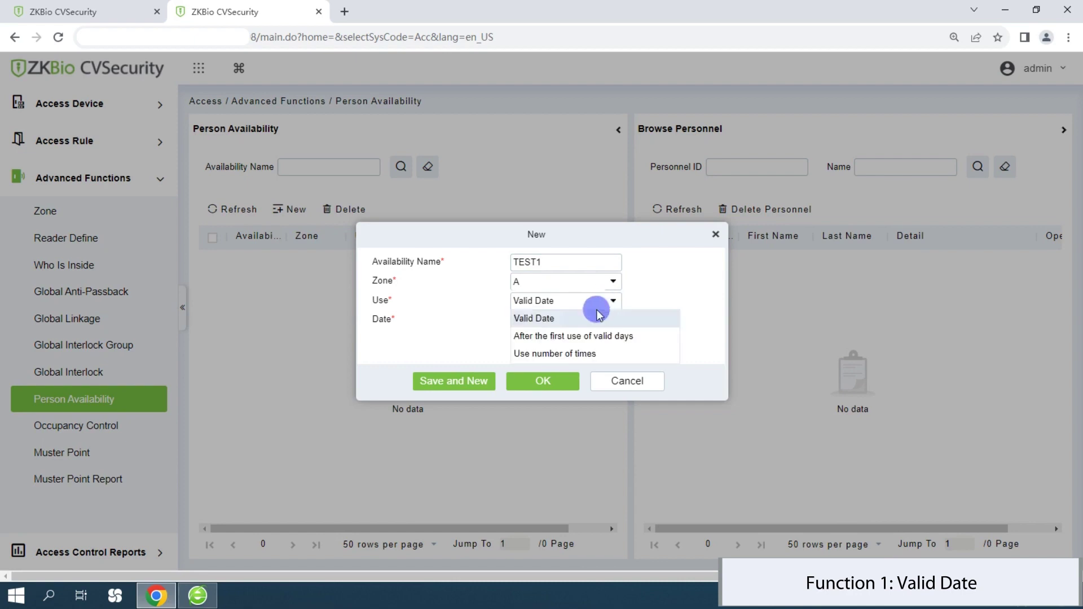
{"action": "left_click", "coordinate": [593, 318]}
{"action": "left_click", "coordinate": [541, 321]}
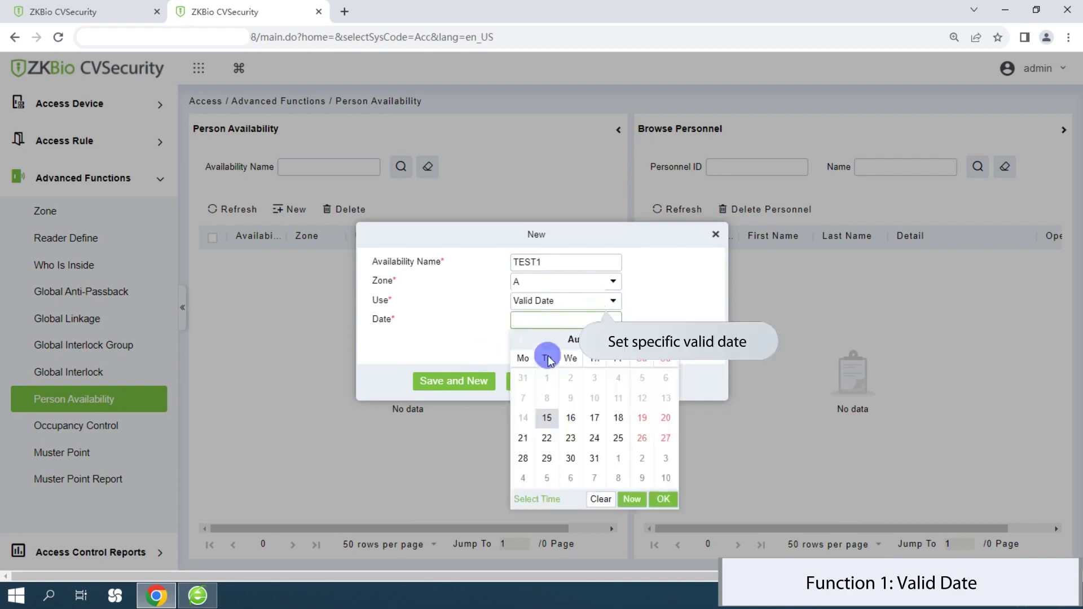
{"action": "left_click", "coordinate": [634, 499]}
{"action": "left_click", "coordinate": [544, 501]}
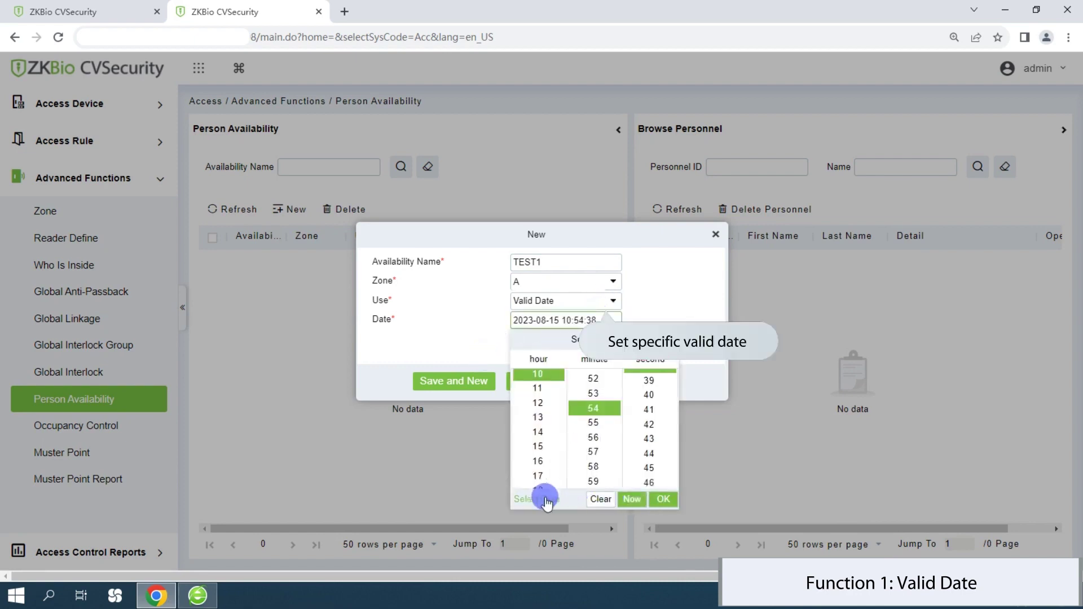
{"action": "left_click", "coordinate": [593, 422]}
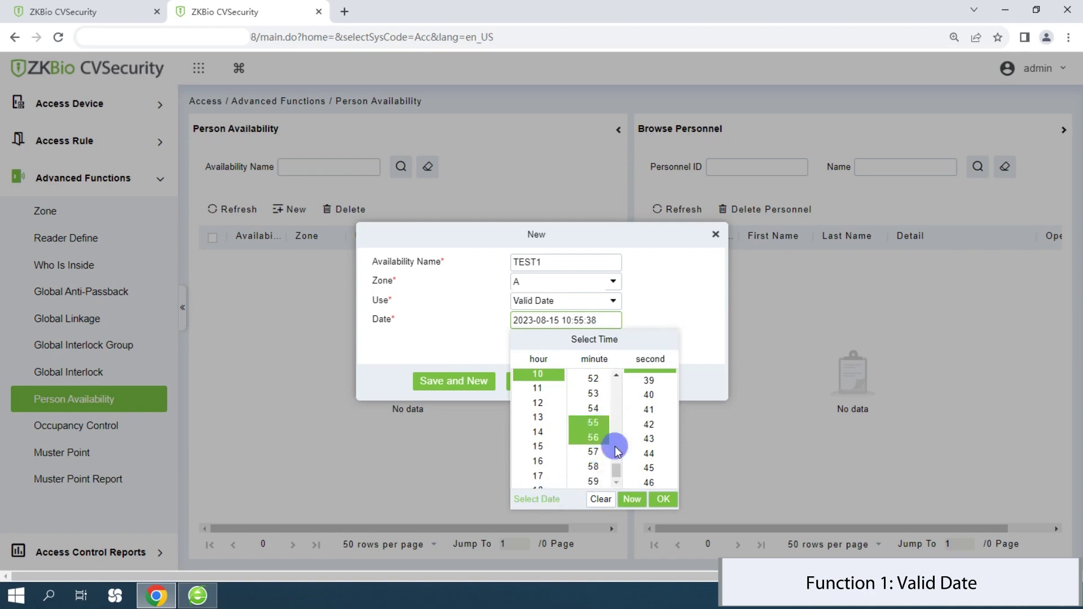
{"action": "left_click", "coordinate": [657, 500]}
{"action": "left_click", "coordinate": [545, 381]}
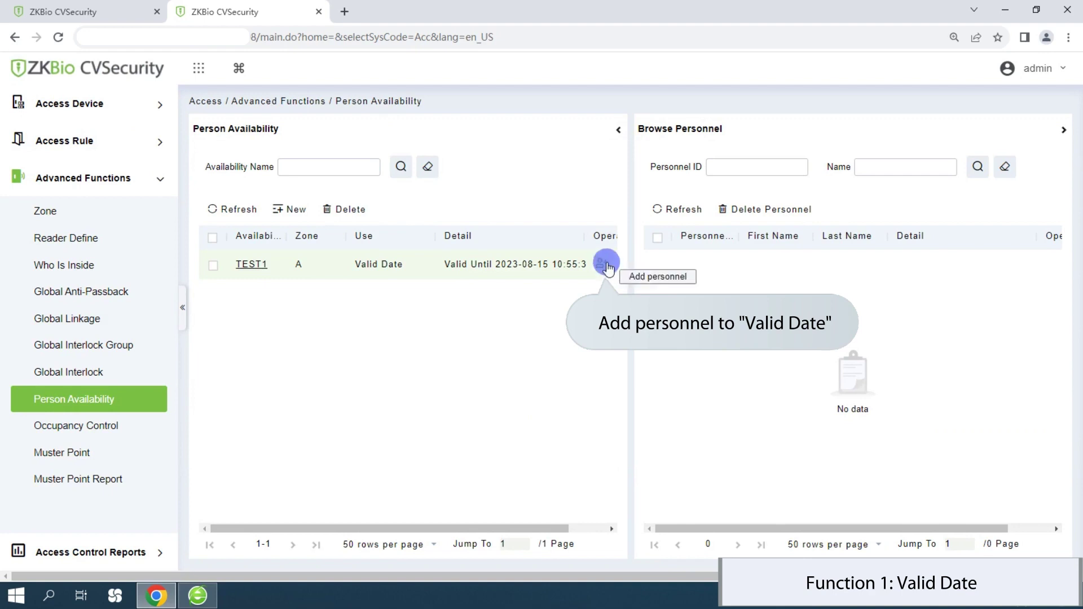
Add the second person listed under Test Department to the TEST1 availability rule and refresh the assigned personnel list.
{"action": "left_click", "coordinate": [605, 264]}
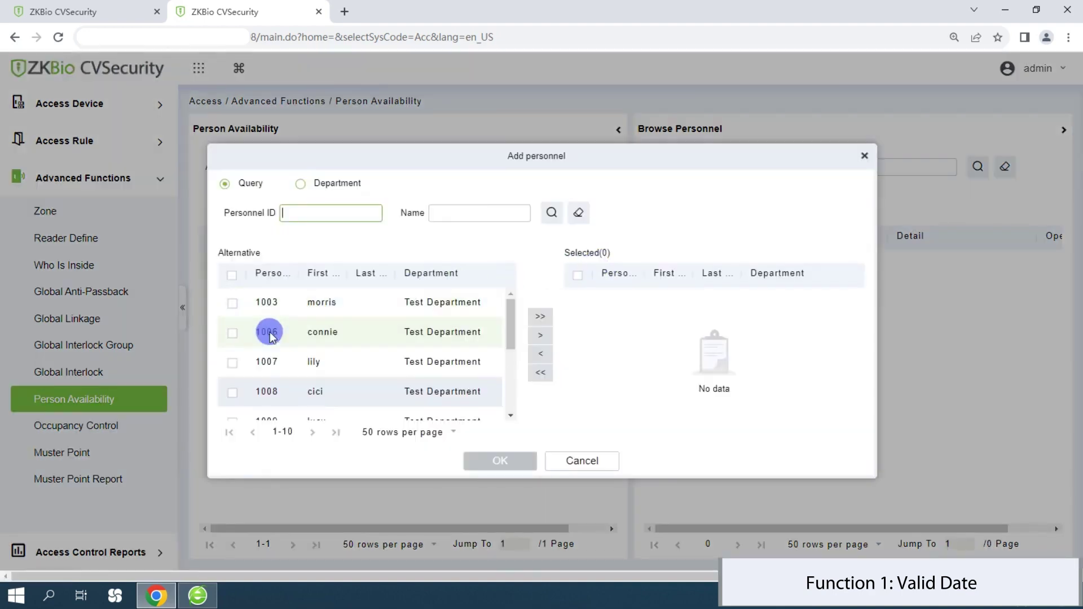
{"action": "left_click", "coordinate": [232, 333]}
{"action": "left_click", "coordinate": [539, 335]}
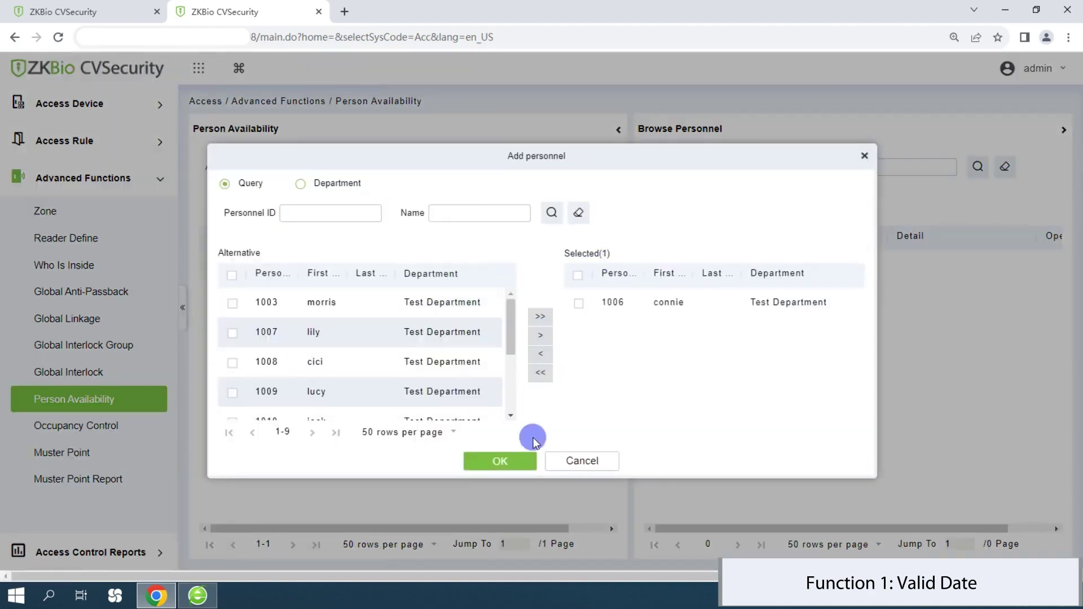
{"action": "left_click", "coordinate": [524, 460]}
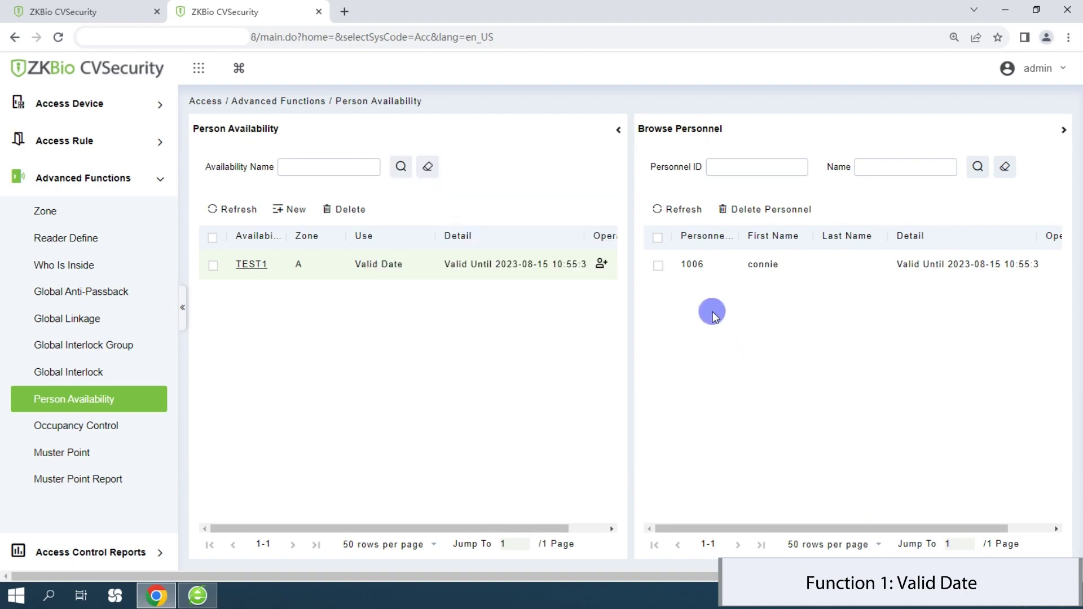
{"action": "left_click", "coordinate": [667, 211]}
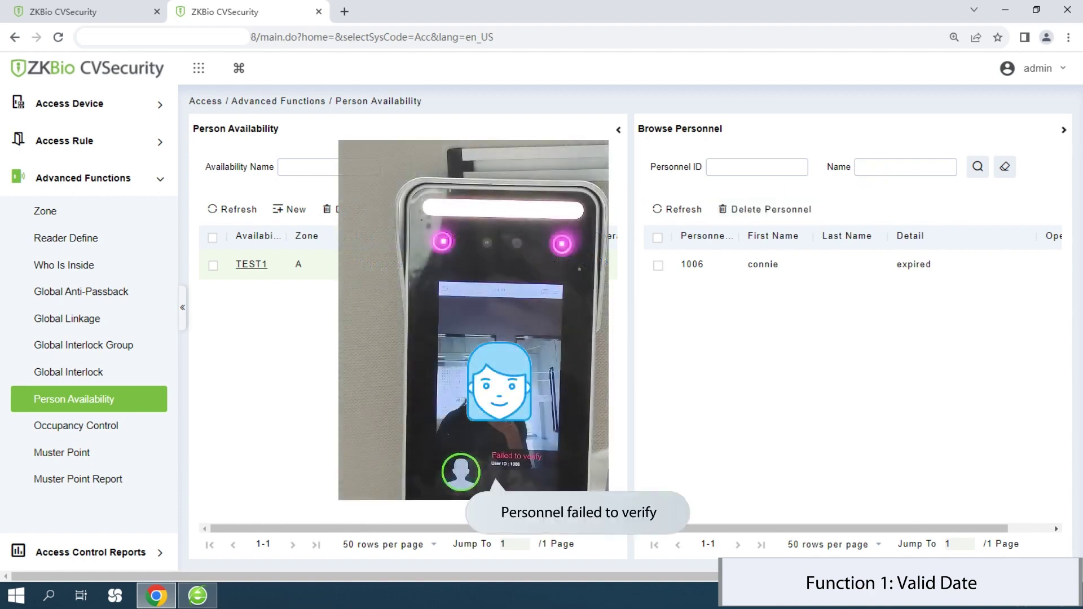
Open the All Transactions access control report to check the person's verification events at POINT1.
{"action": "left_click", "coordinate": [134, 175]}
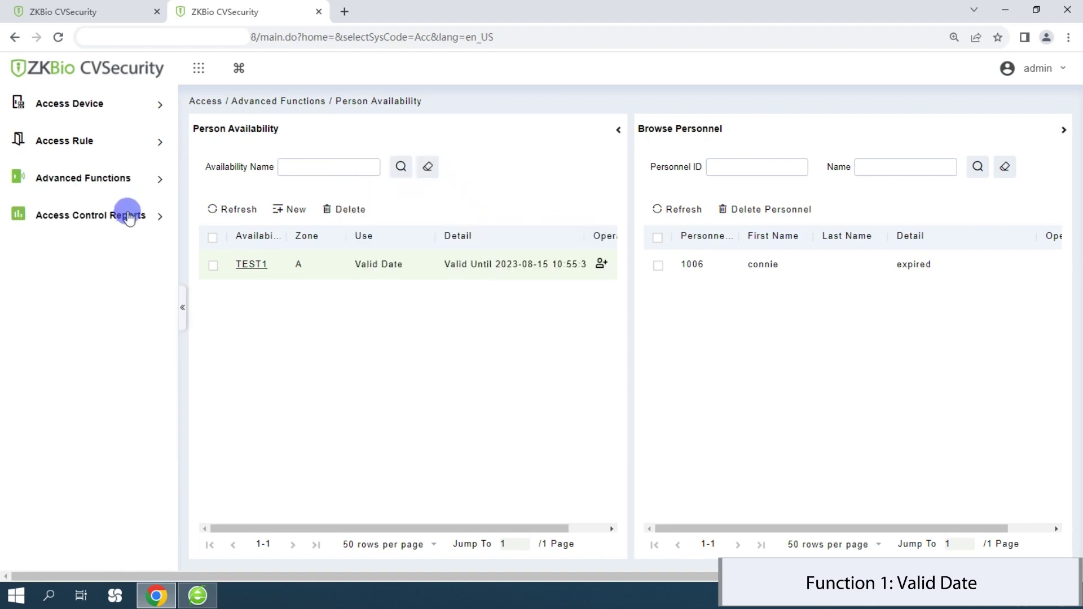
{"action": "left_click", "coordinate": [126, 215]}
{"action": "left_click", "coordinate": [125, 248]}
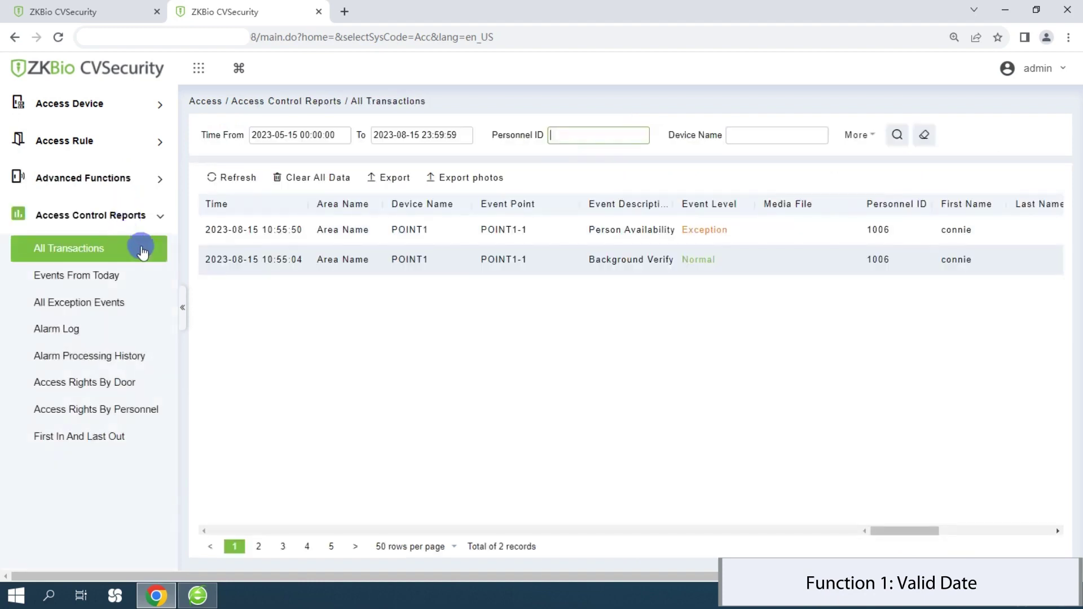
Refresh the All Transactions report and widen the Event Description column to read the complete descriptions.
{"action": "left_click", "coordinate": [239, 179]}
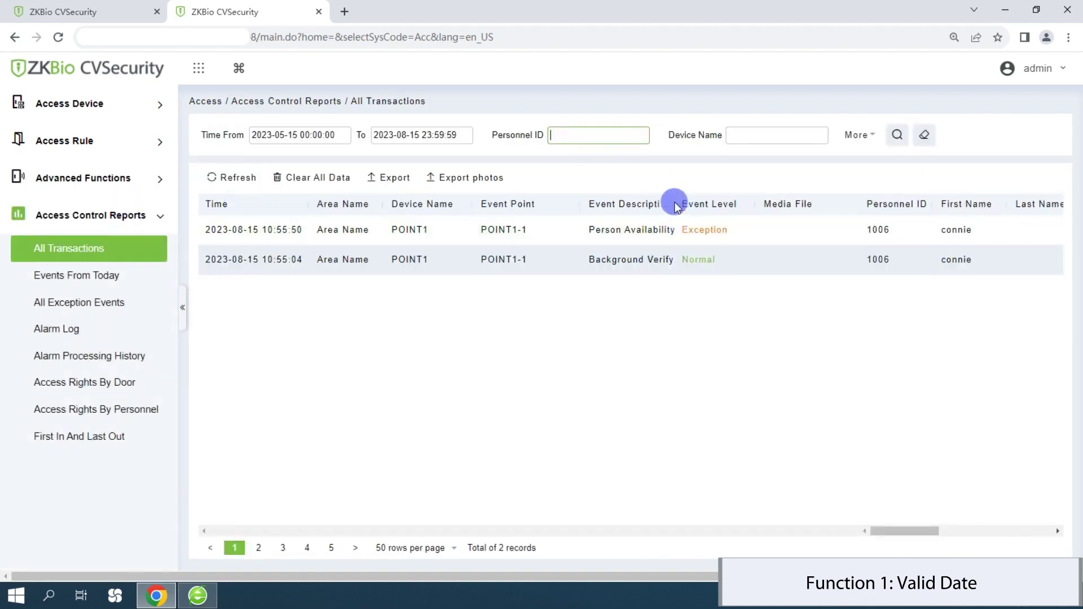
{"action": "left_click_drag", "start_coordinate": [671, 203], "coordinate": [753, 210]}
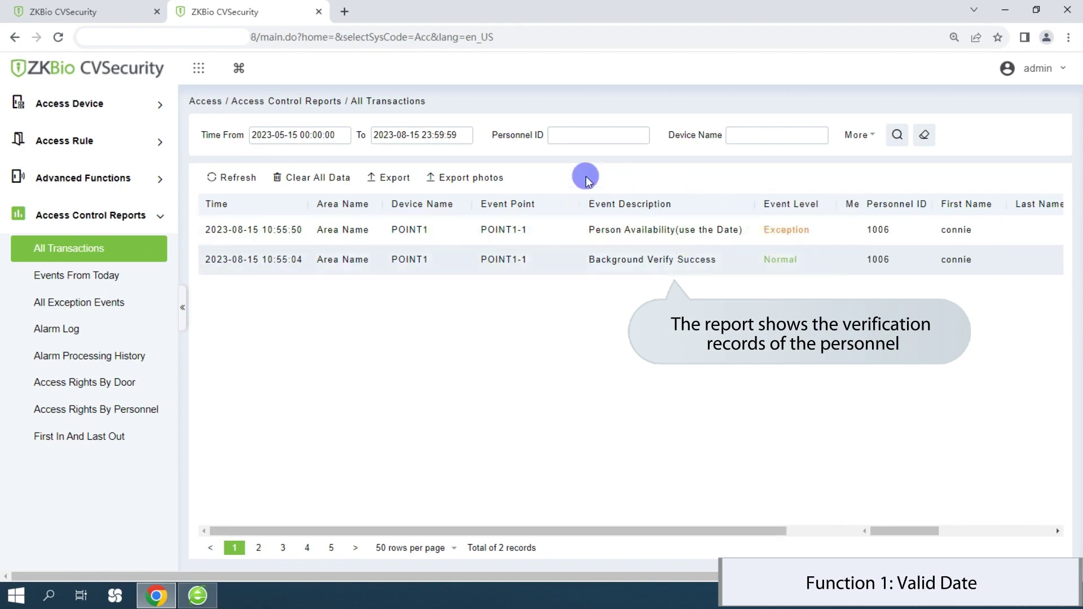
Create a person availability rule named TEST2 for zone A, using After the first use of valid days with 10 days.
{"action": "left_click", "coordinate": [136, 215]}
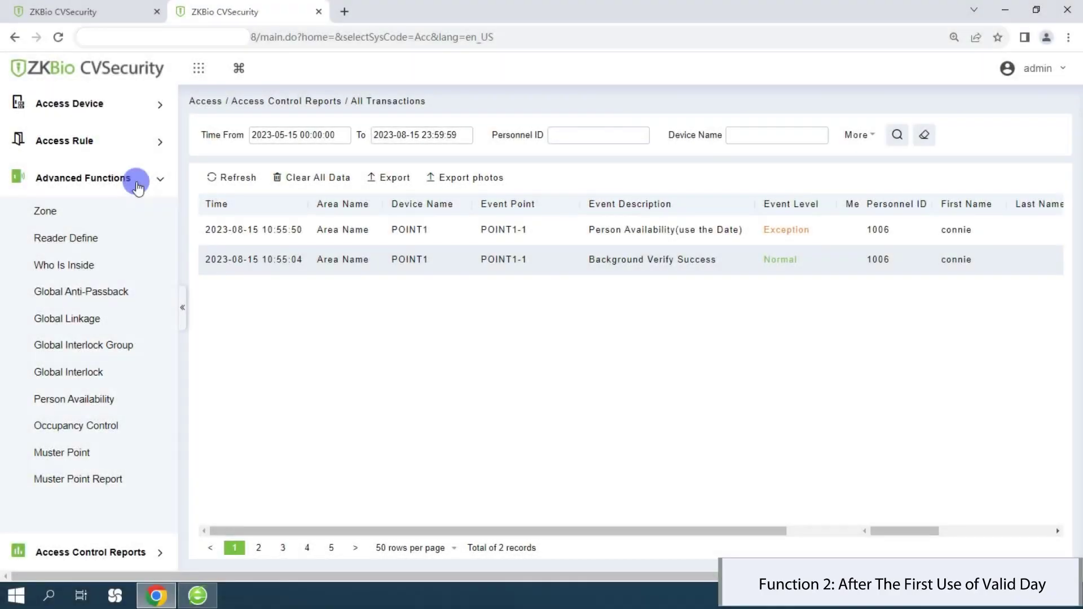
{"action": "left_click", "coordinate": [118, 398]}
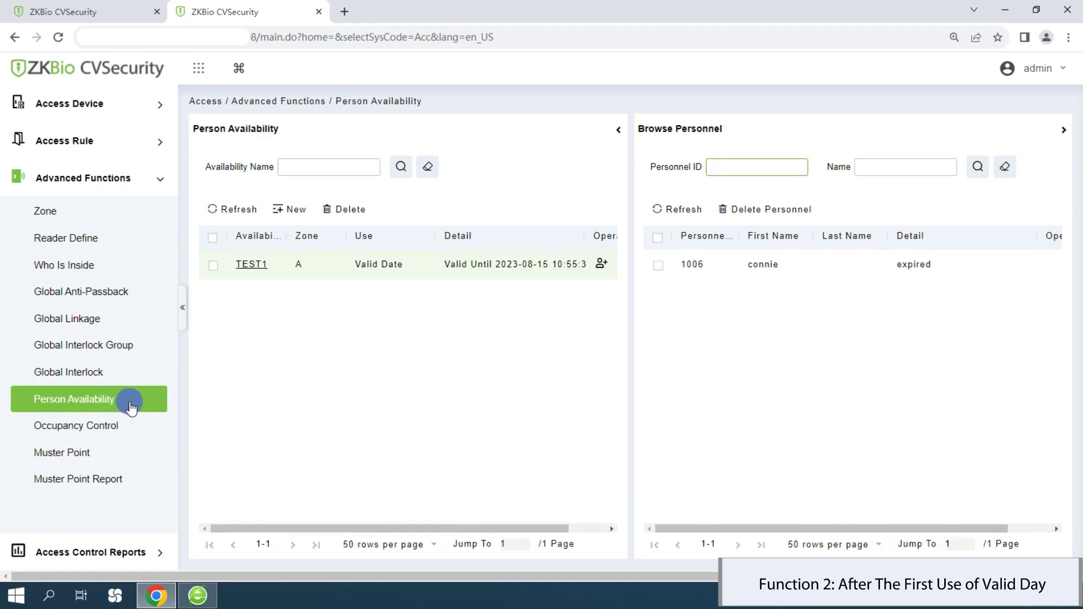
{"action": "left_click", "coordinate": [284, 209]}
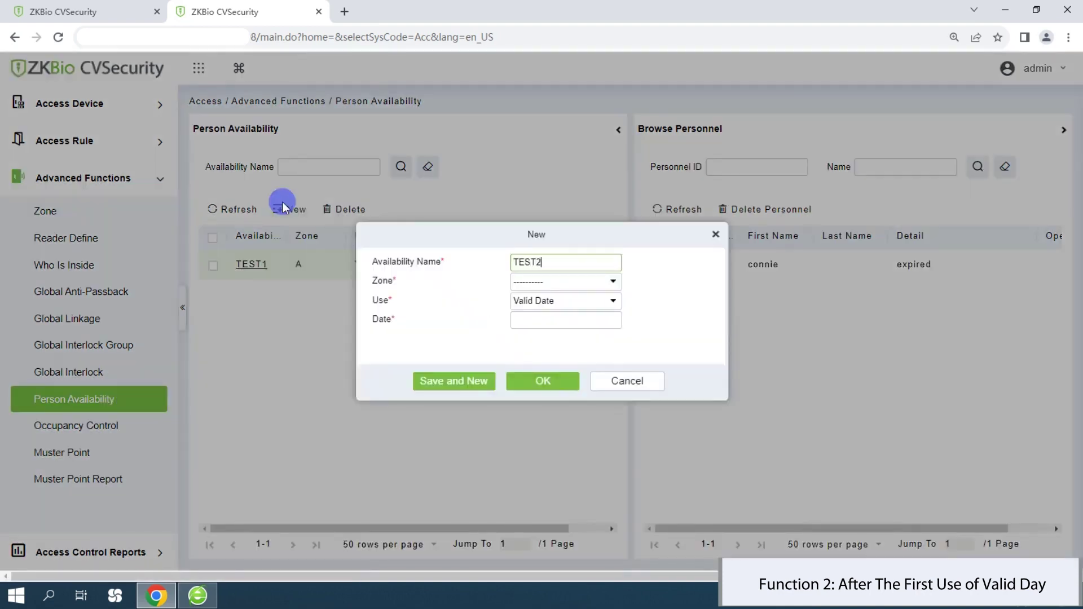
{"action": "left_click", "coordinate": [614, 281]}
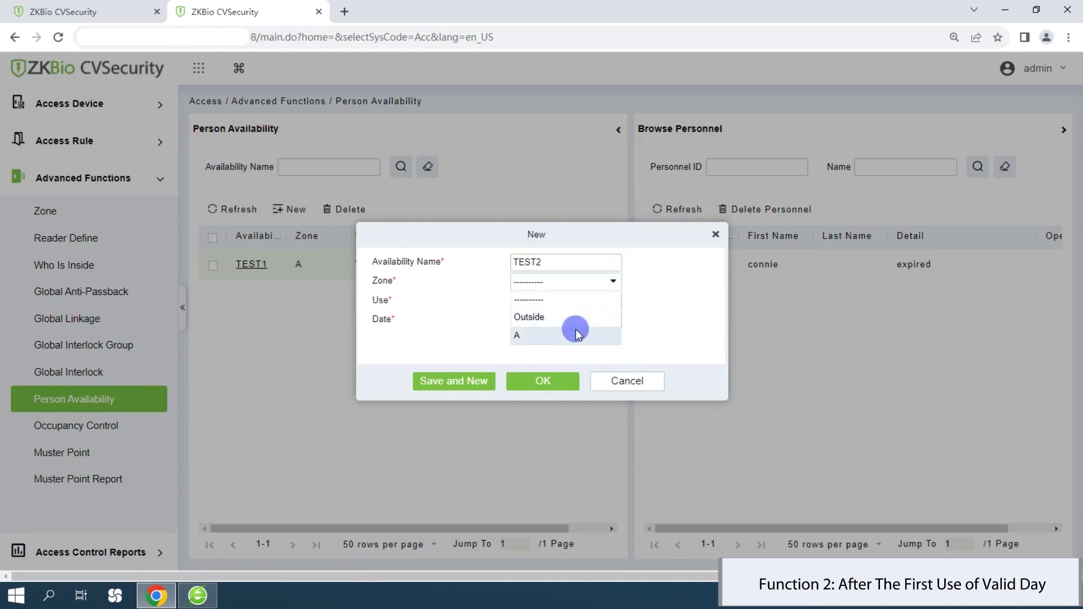
{"action": "left_click", "coordinate": [575, 332]}
{"action": "left_click", "coordinate": [601, 305]}
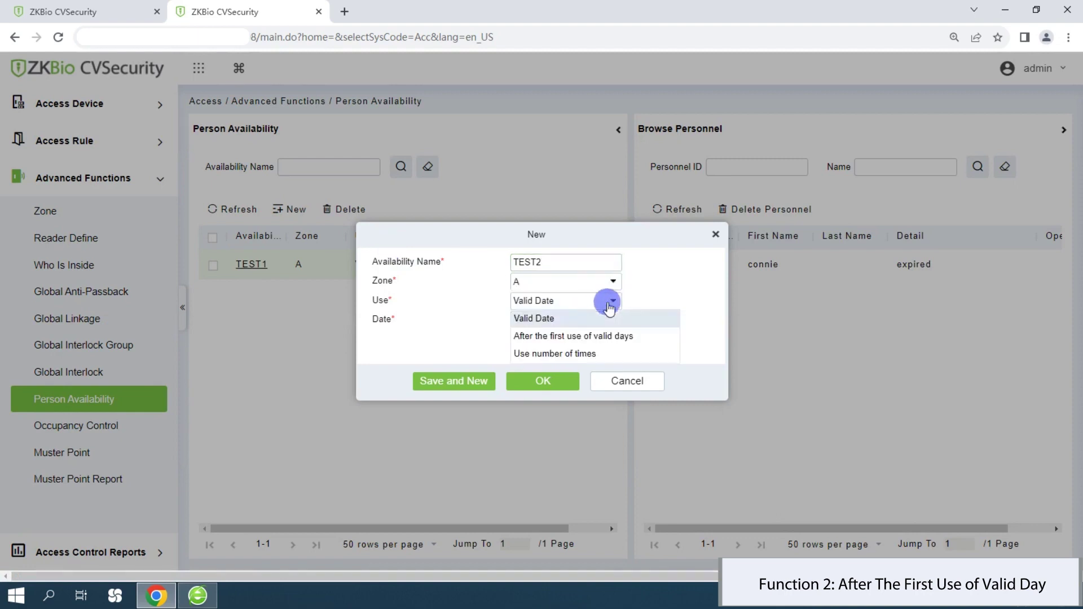
{"action": "left_click", "coordinate": [602, 336]}
{"action": "left_click", "coordinate": [581, 320]}
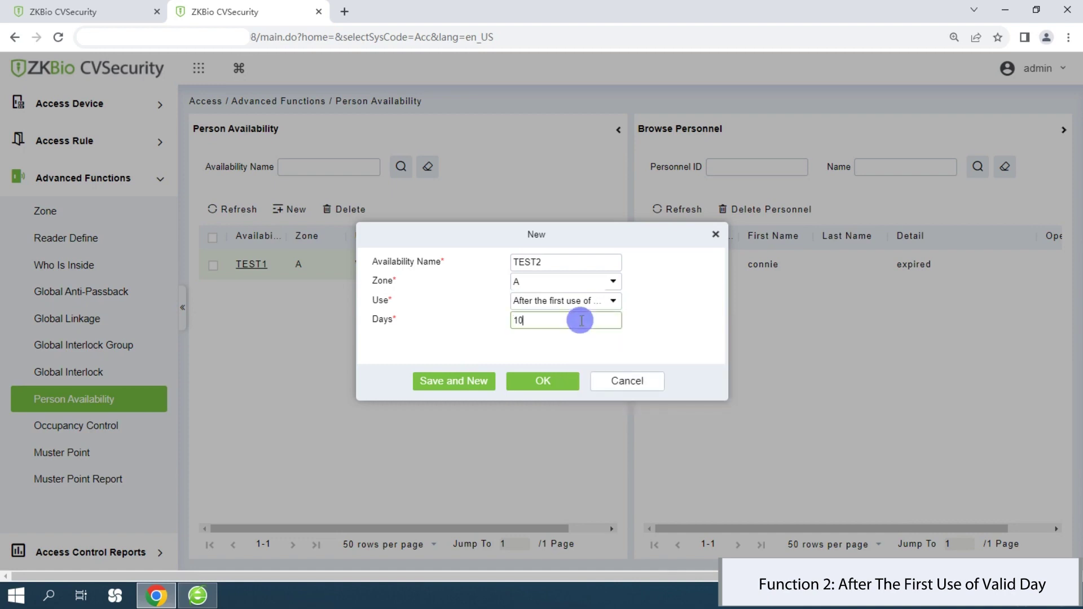
{"action": "left_click", "coordinate": [551, 381]}
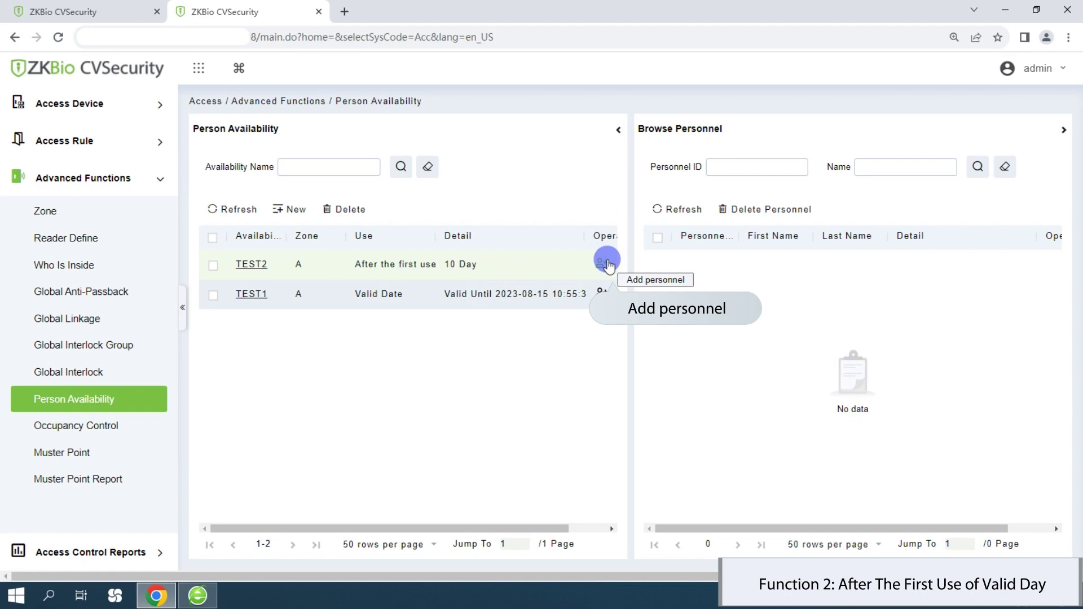
Add the third person listed under Test Department to the TEST2 rule and refresh the assigned personnel list.
{"action": "left_click", "coordinate": [607, 264]}
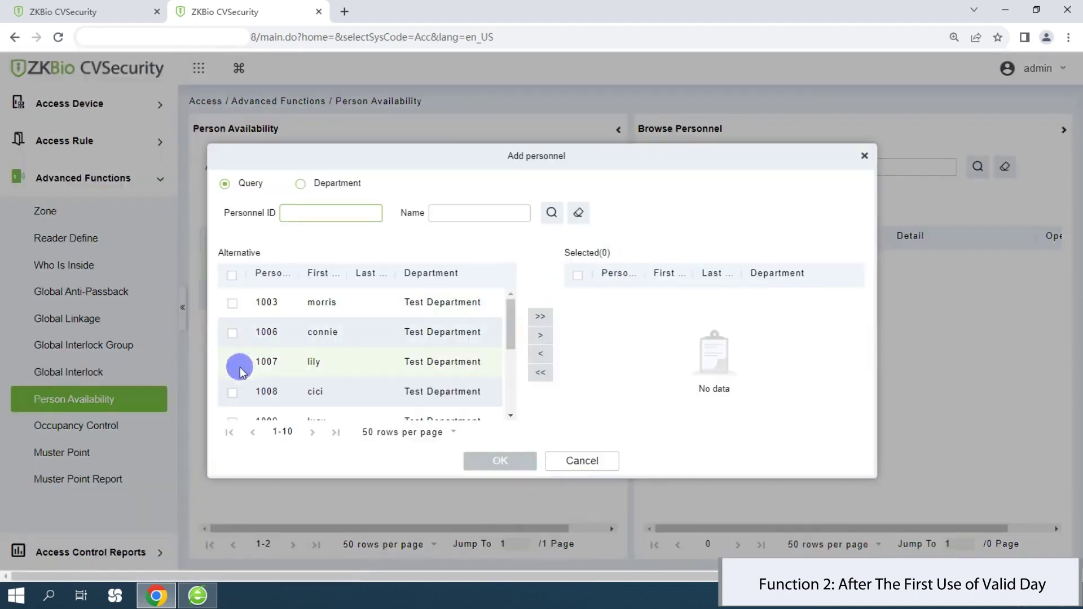
{"action": "left_click", "coordinate": [232, 363]}
{"action": "left_click", "coordinate": [540, 334]}
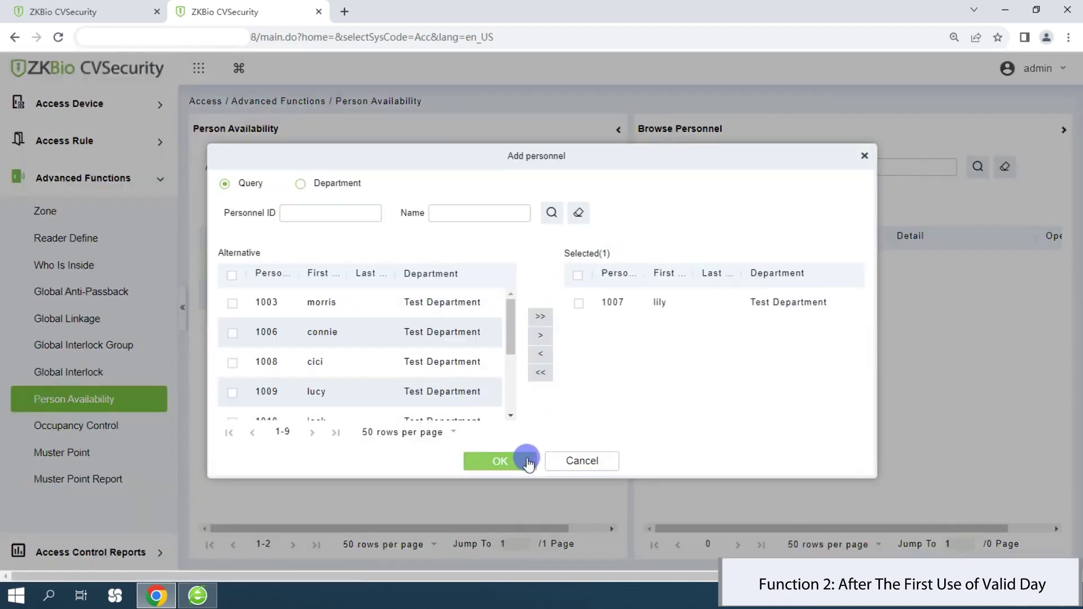
{"action": "left_click", "coordinate": [528, 461]}
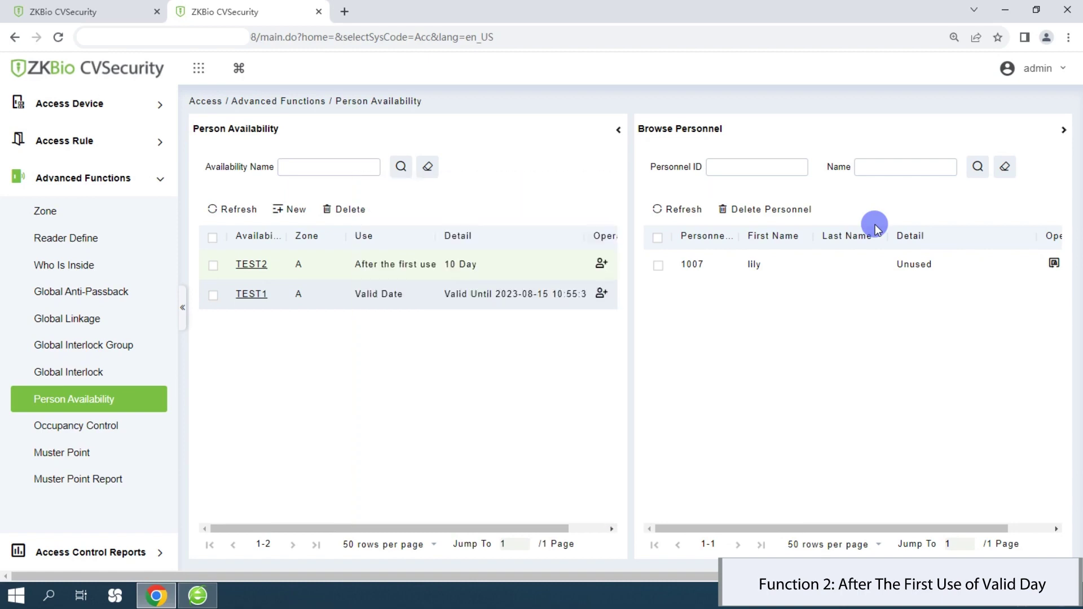
{"action": "left_click", "coordinate": [685, 214]}
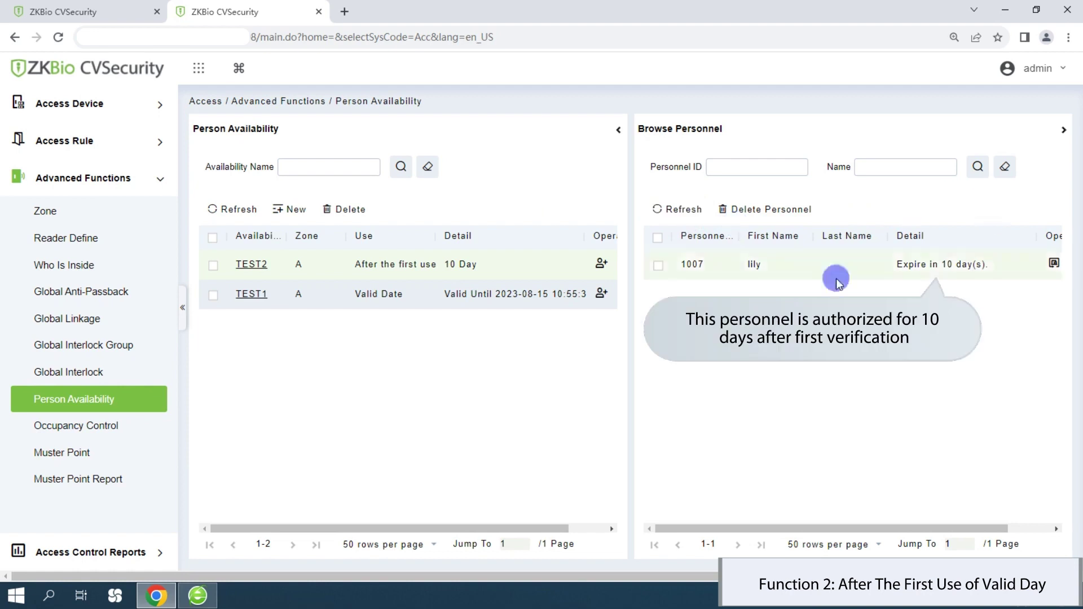
Open the All Transactions access control report and refresh it to check the TEST2 person's verification record.
{"action": "left_click", "coordinate": [157, 177]}
{"action": "left_click", "coordinate": [133, 214]}
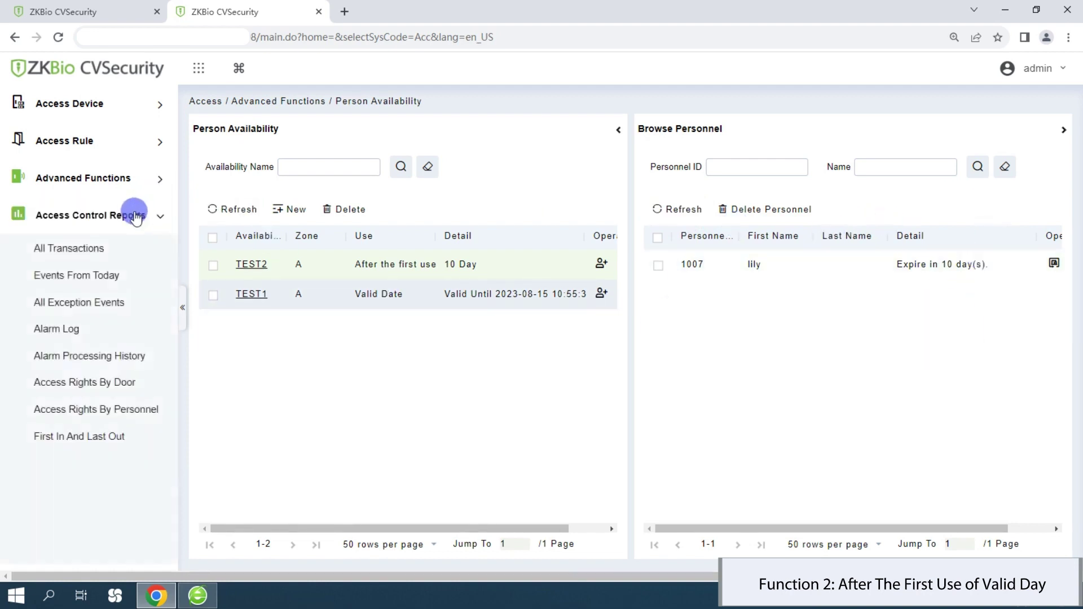
{"action": "left_click", "coordinate": [116, 254]}
{"action": "left_click", "coordinate": [228, 178]}
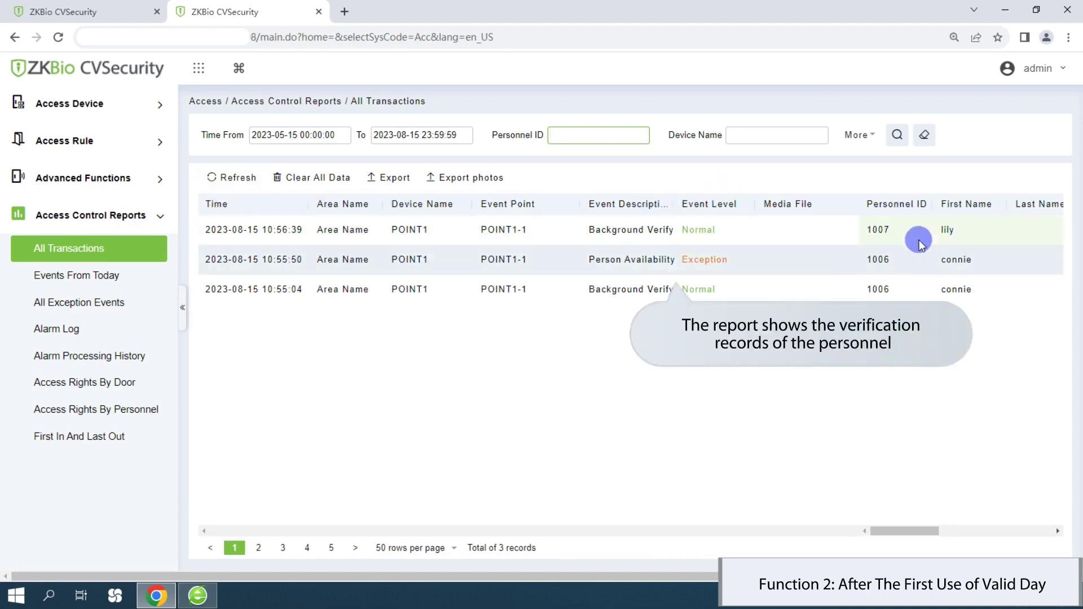
Create a person availability rule named TEST3 for zone A, with Use number of times set to 1.
{"action": "left_click", "coordinate": [126, 184]}
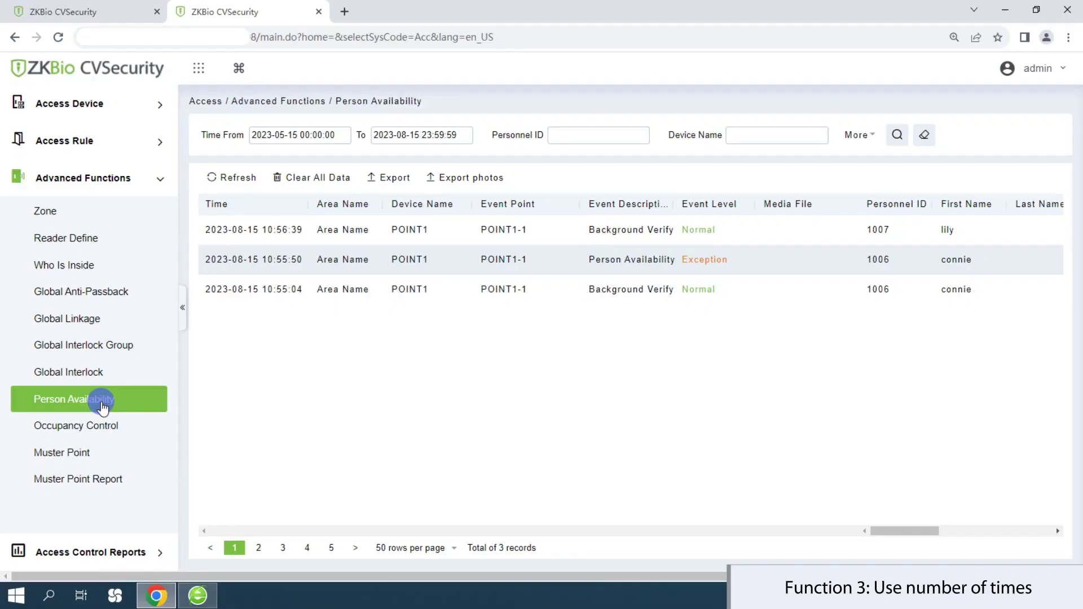
{"action": "left_click", "coordinate": [102, 402]}
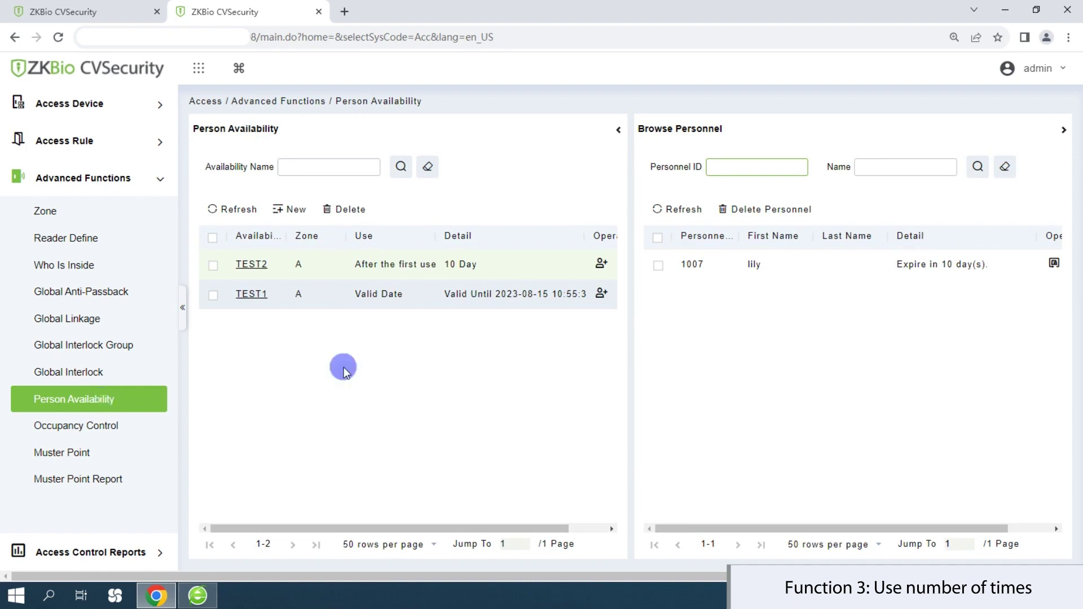
{"action": "left_click", "coordinate": [278, 210]}
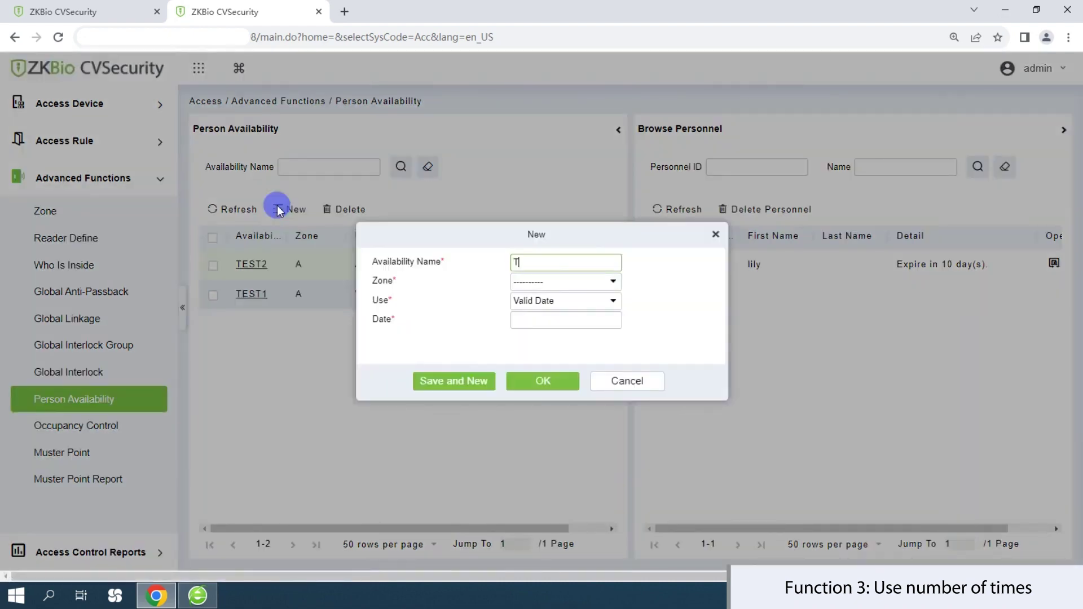
{"action": "type", "text": "TEST3"}
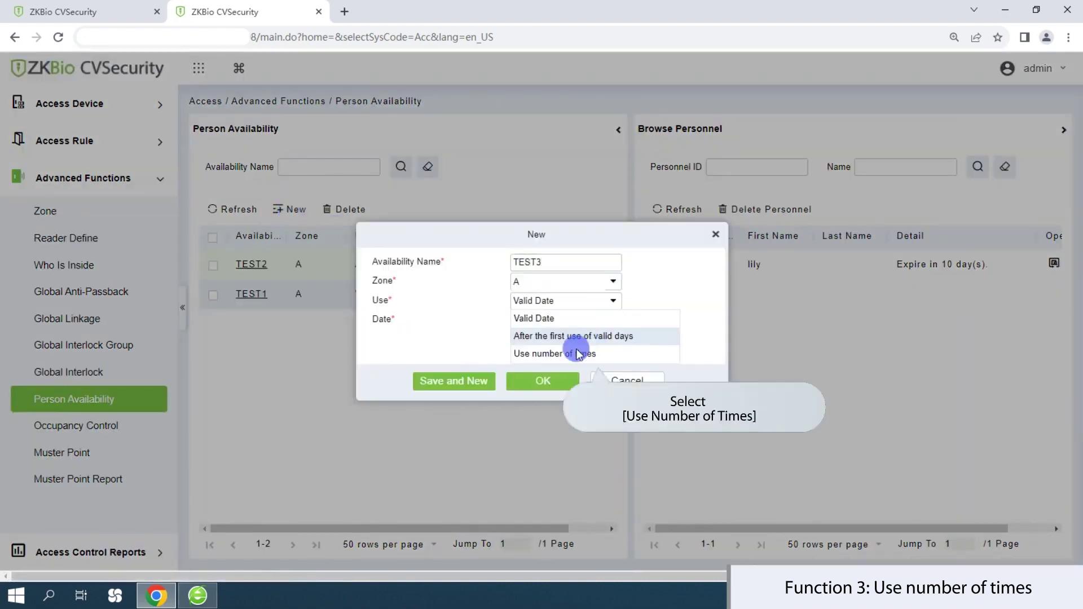
{"action": "left_click", "coordinate": [570, 356]}
{"action": "left_click", "coordinate": [579, 319]}
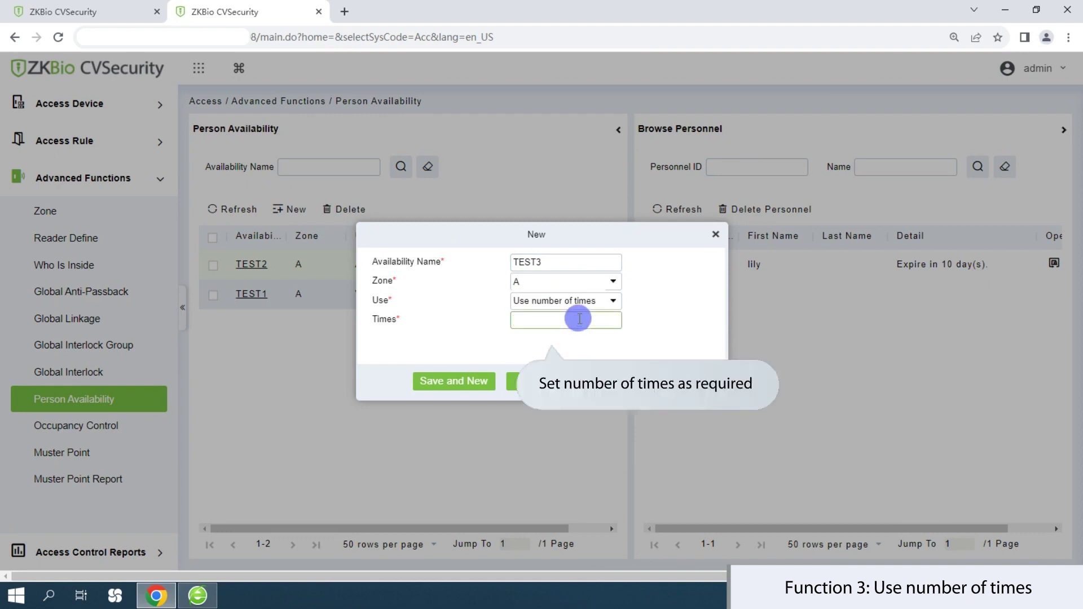
{"action": "left_click", "coordinate": [568, 382]}
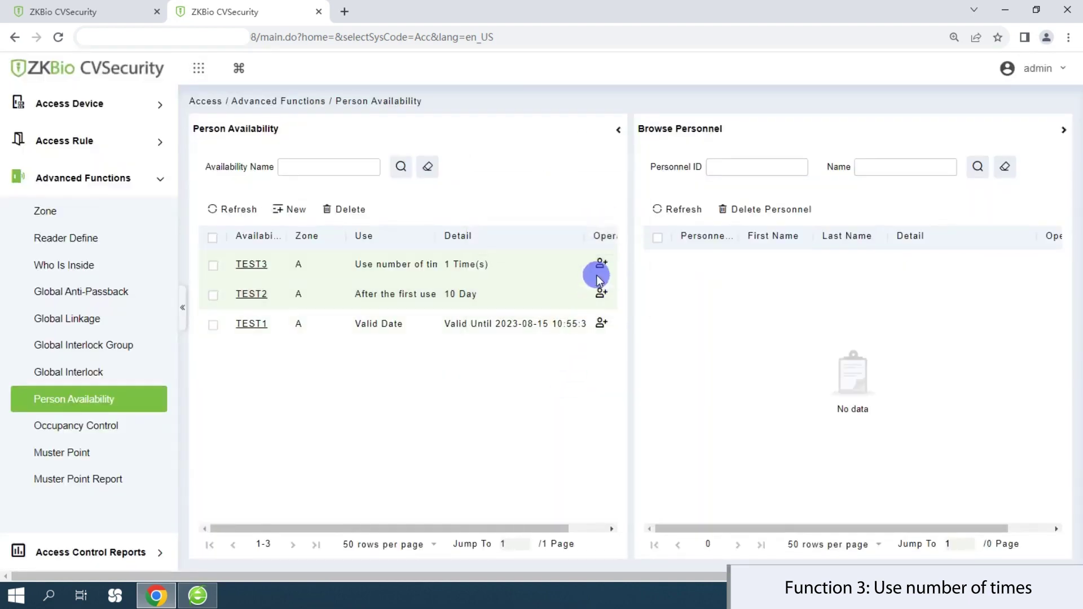
Add the sixth person listed under Test Department to the TEST3 rule and refresh the assigned personnel list.
{"action": "left_click", "coordinate": [602, 263]}
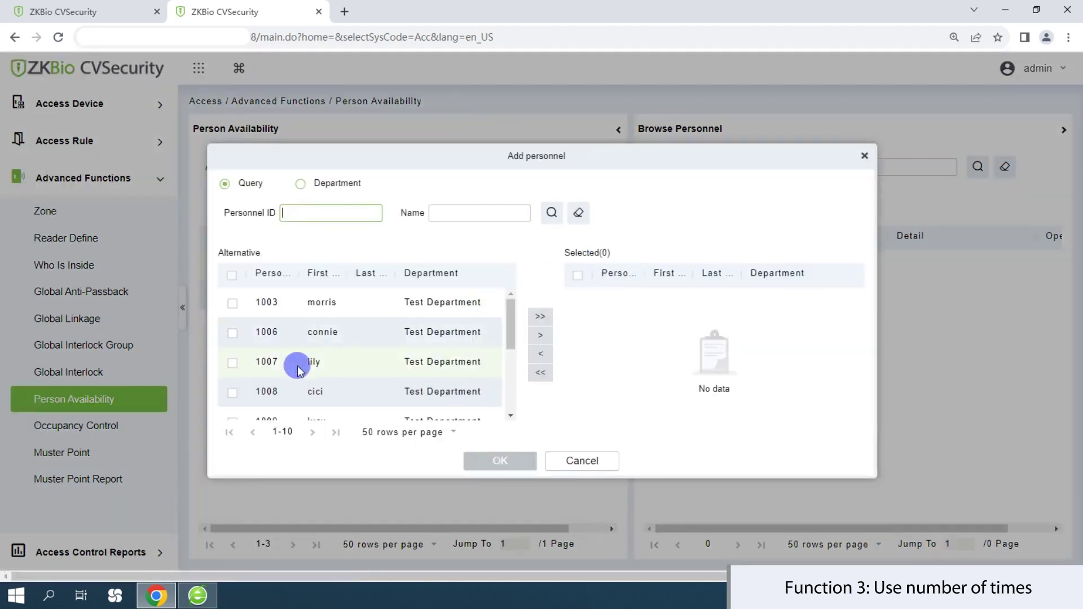
{"action": "scroll", "coordinate": [237, 395], "scroll_direction": "down", "scroll_amount": 2}
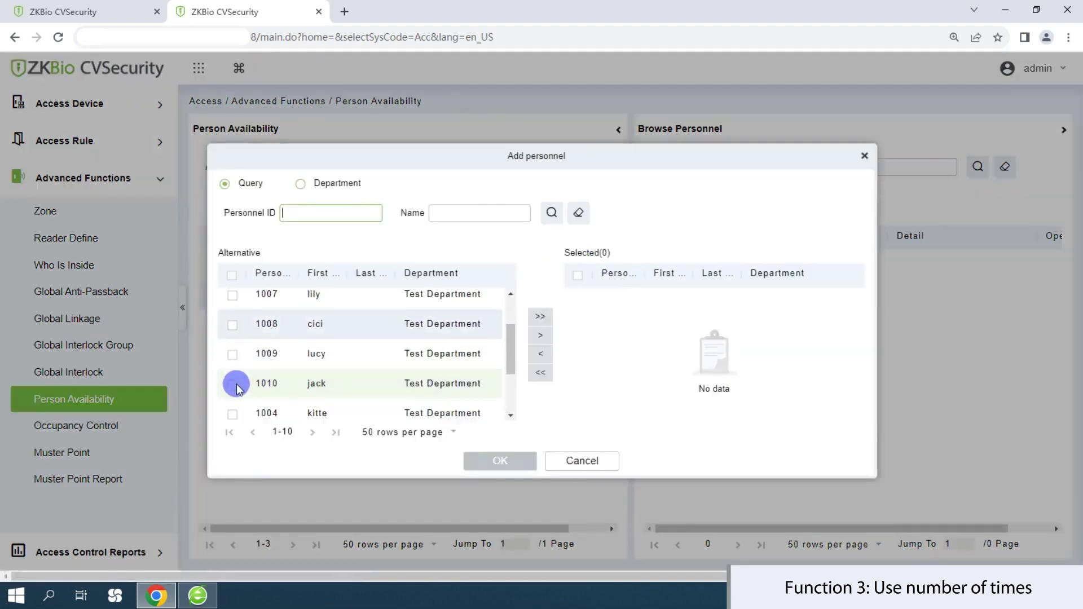
{"action": "left_click", "coordinate": [232, 384]}
{"action": "left_click", "coordinate": [540, 336]}
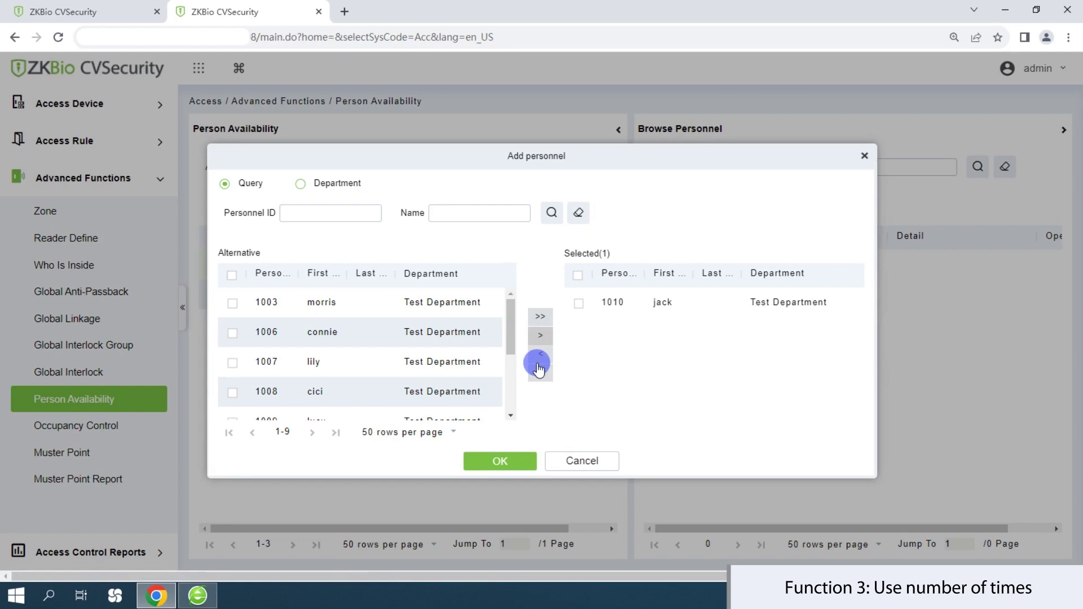
{"action": "left_click", "coordinate": [511, 461]}
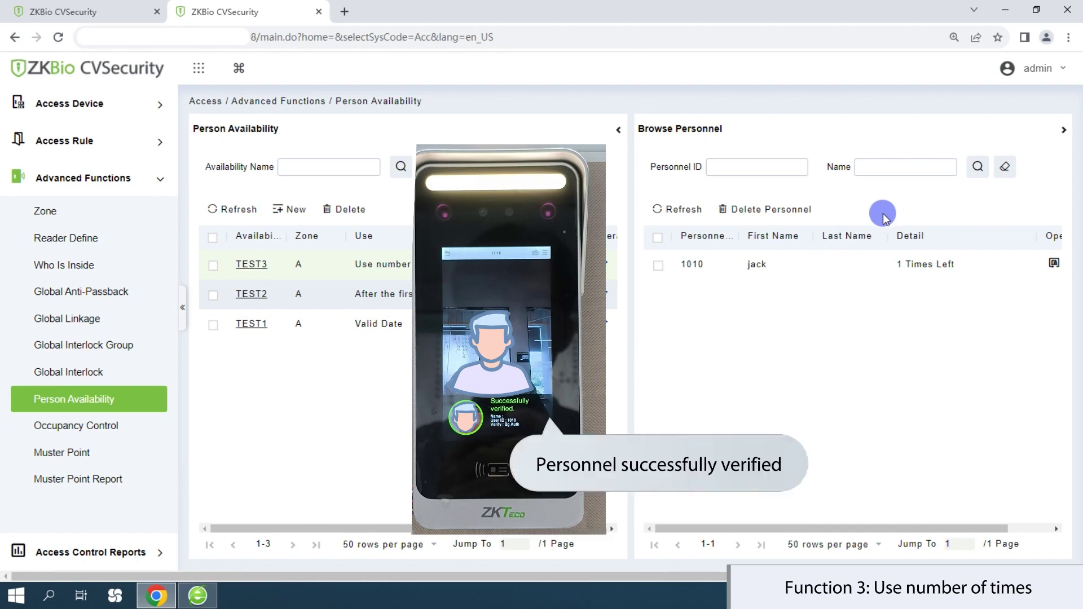
{"action": "left_click", "coordinate": [660, 211]}
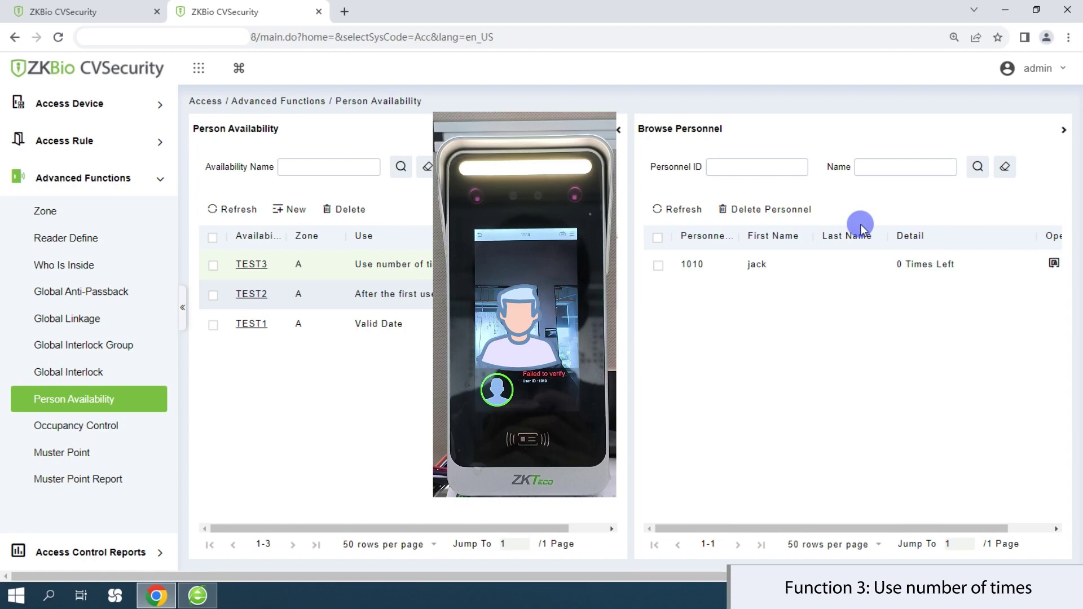
Open and refresh the All Transactions report, widening the Event Description column to read the TEST3 person's verification records.
{"action": "left_click", "coordinate": [126, 192]}
{"action": "left_click", "coordinate": [113, 214]}
{"action": "left_click", "coordinate": [97, 252]}
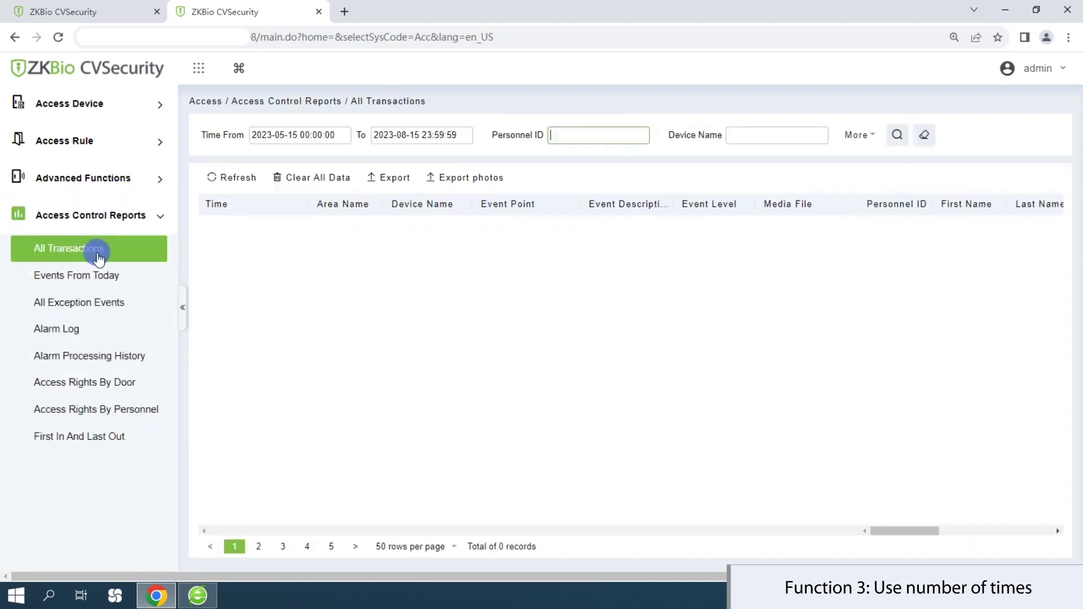
{"action": "left_click", "coordinate": [225, 177]}
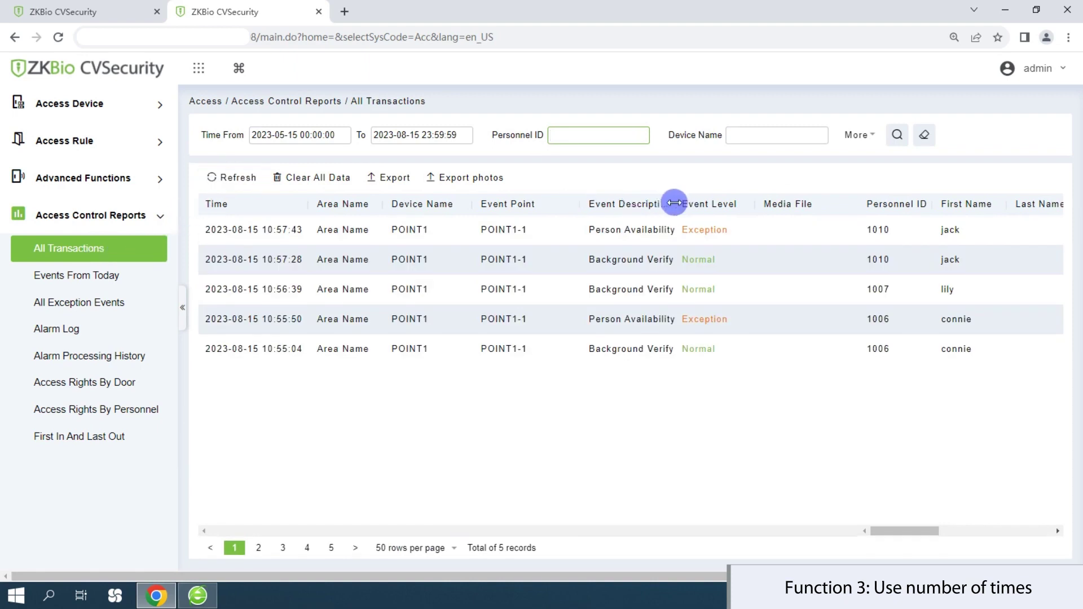
{"action": "left_click_drag", "start_coordinate": [674, 203], "coordinate": [784, 209]}
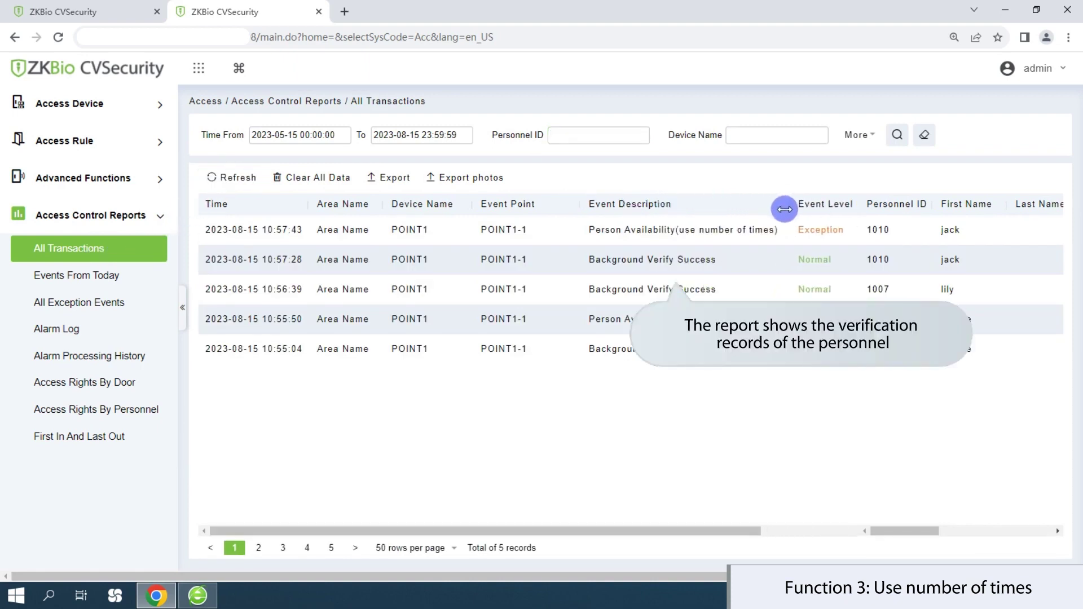